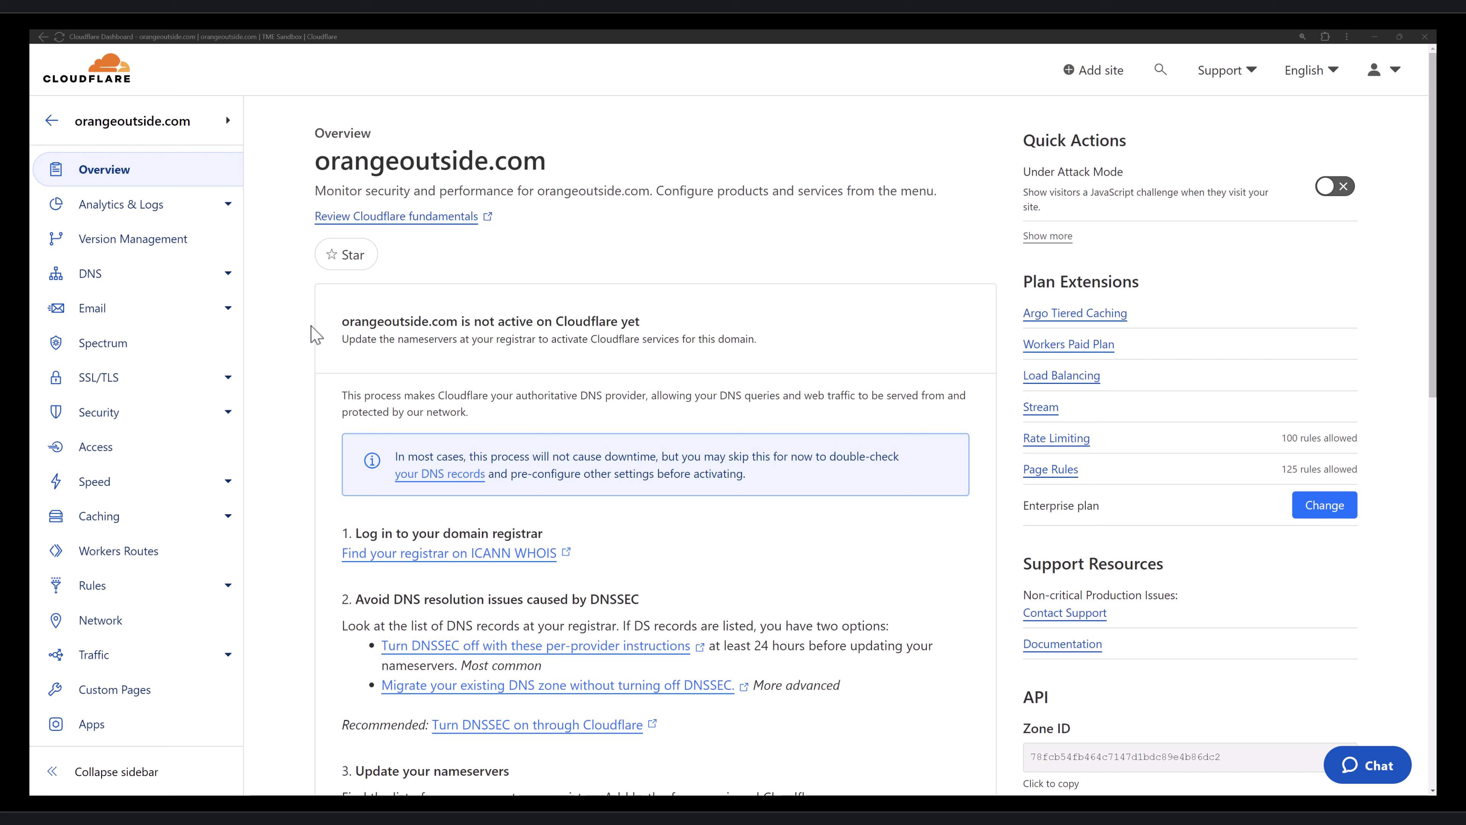
Add a proxied A record named www pointing to 3.135.188.181 in the DNS records of orangeoutside.com.
drag(342, 322, 652, 324)
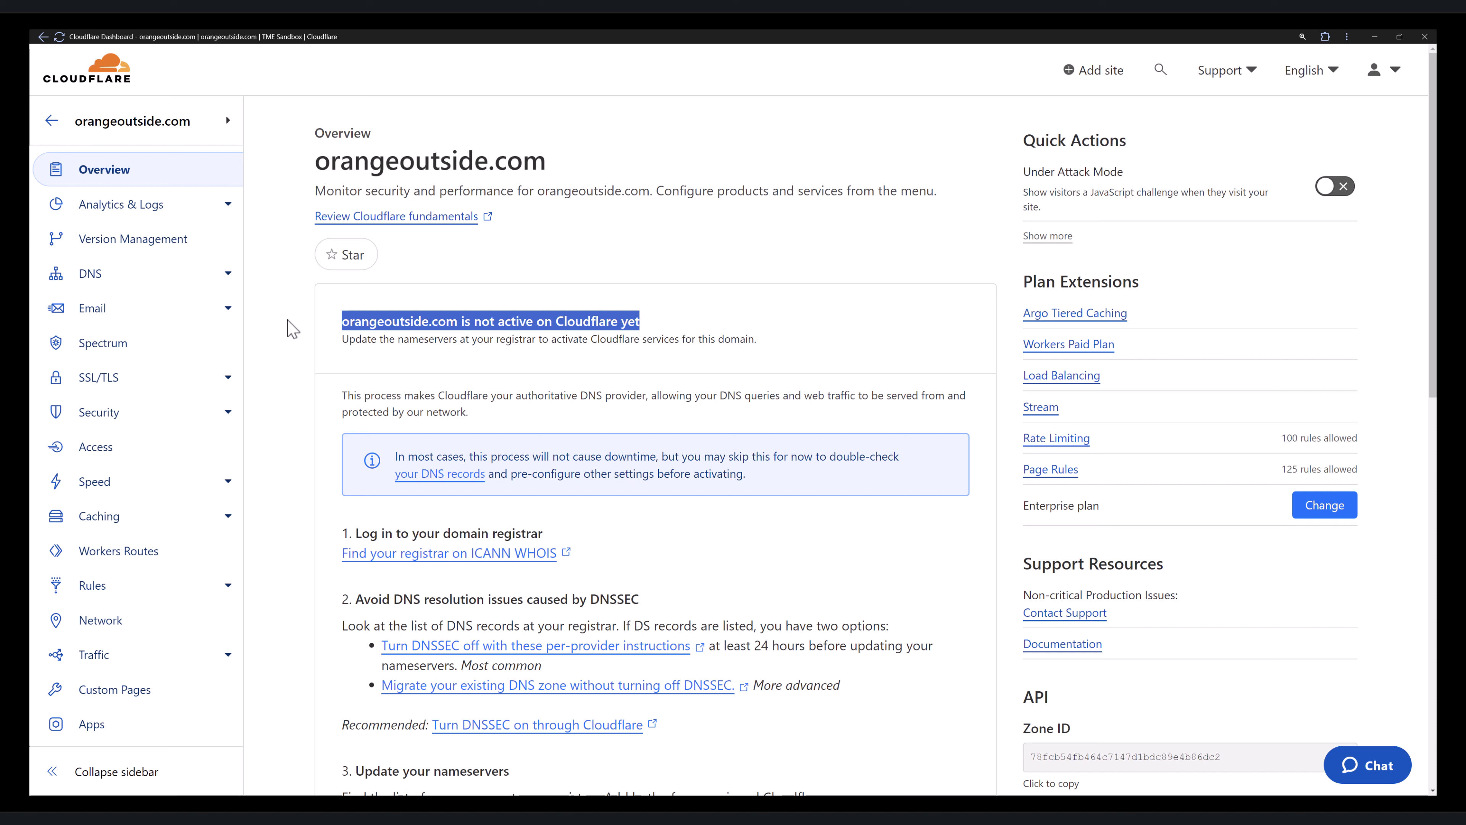
click(314, 323)
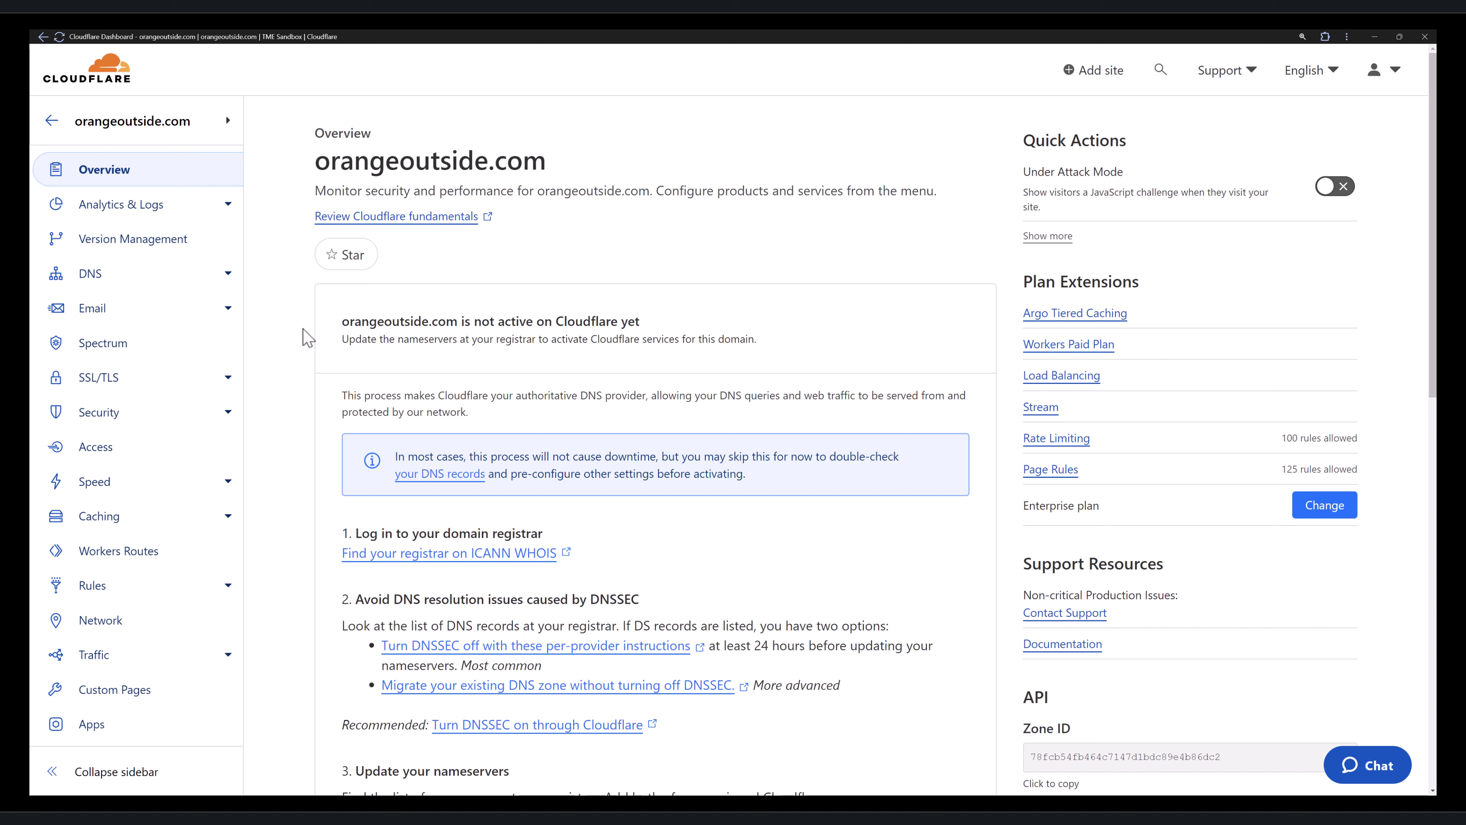
click(99, 290)
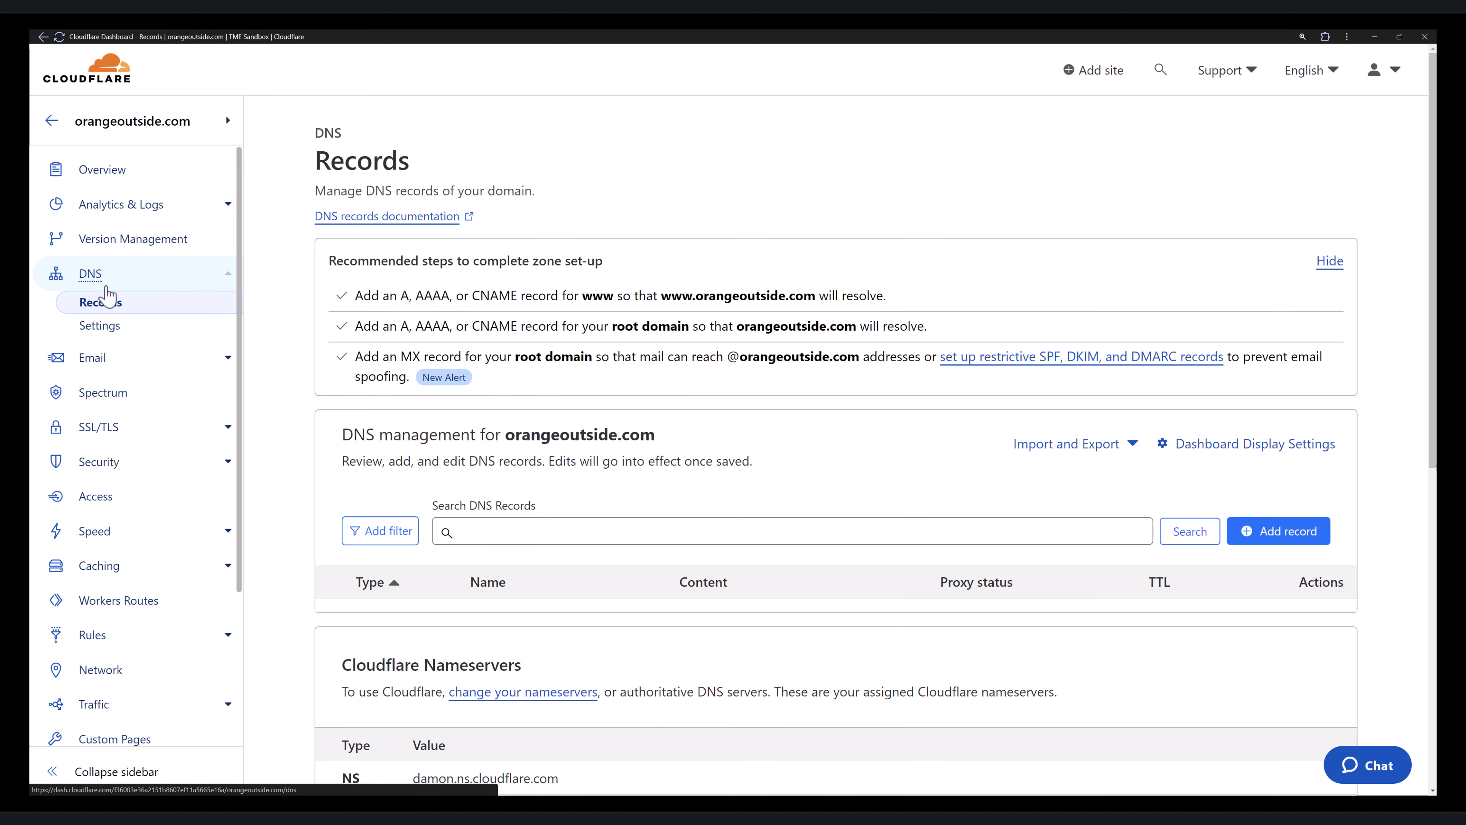
scroll(566, 390, down, 2)
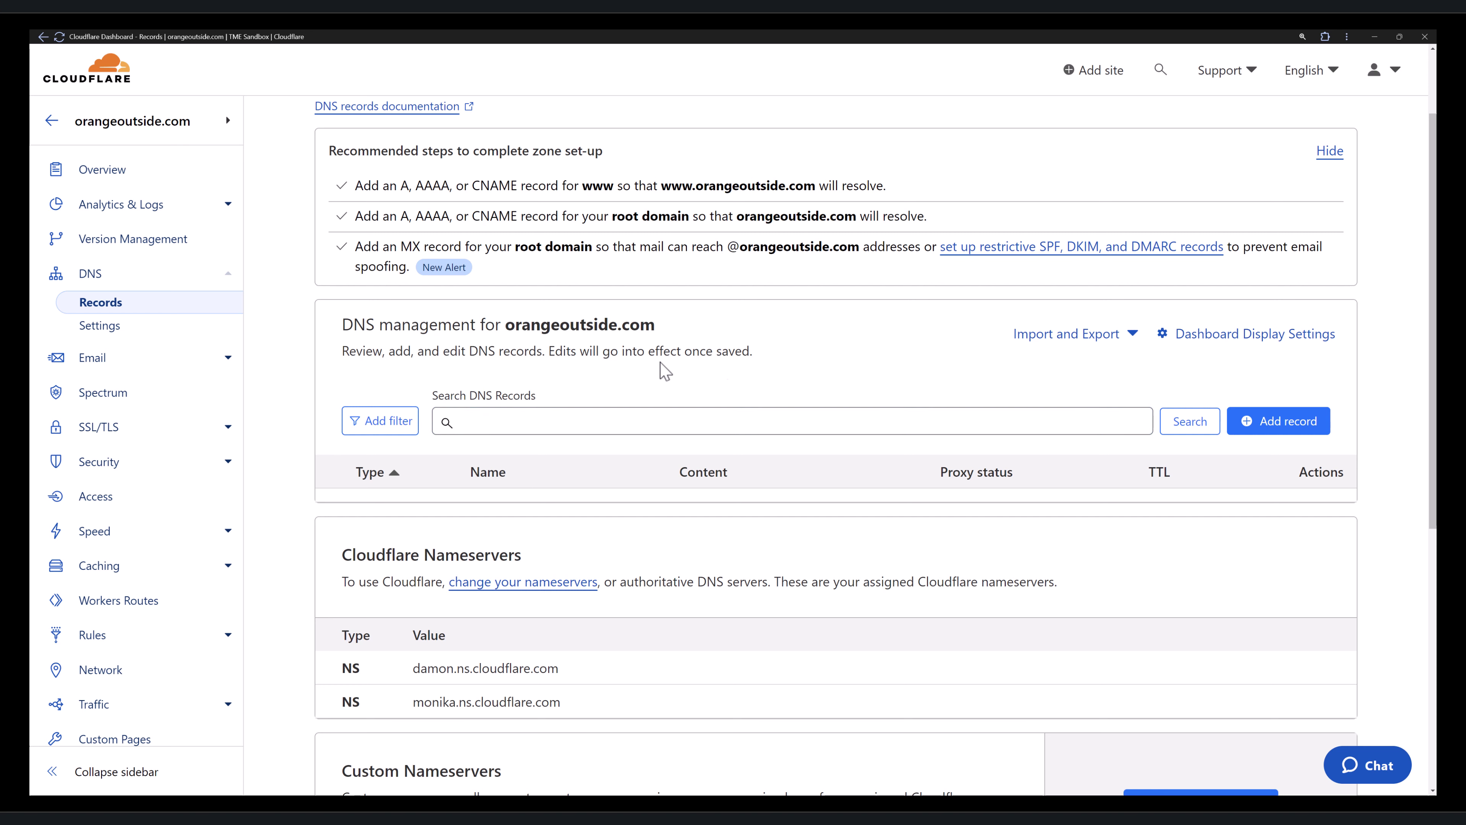
click(1299, 419)
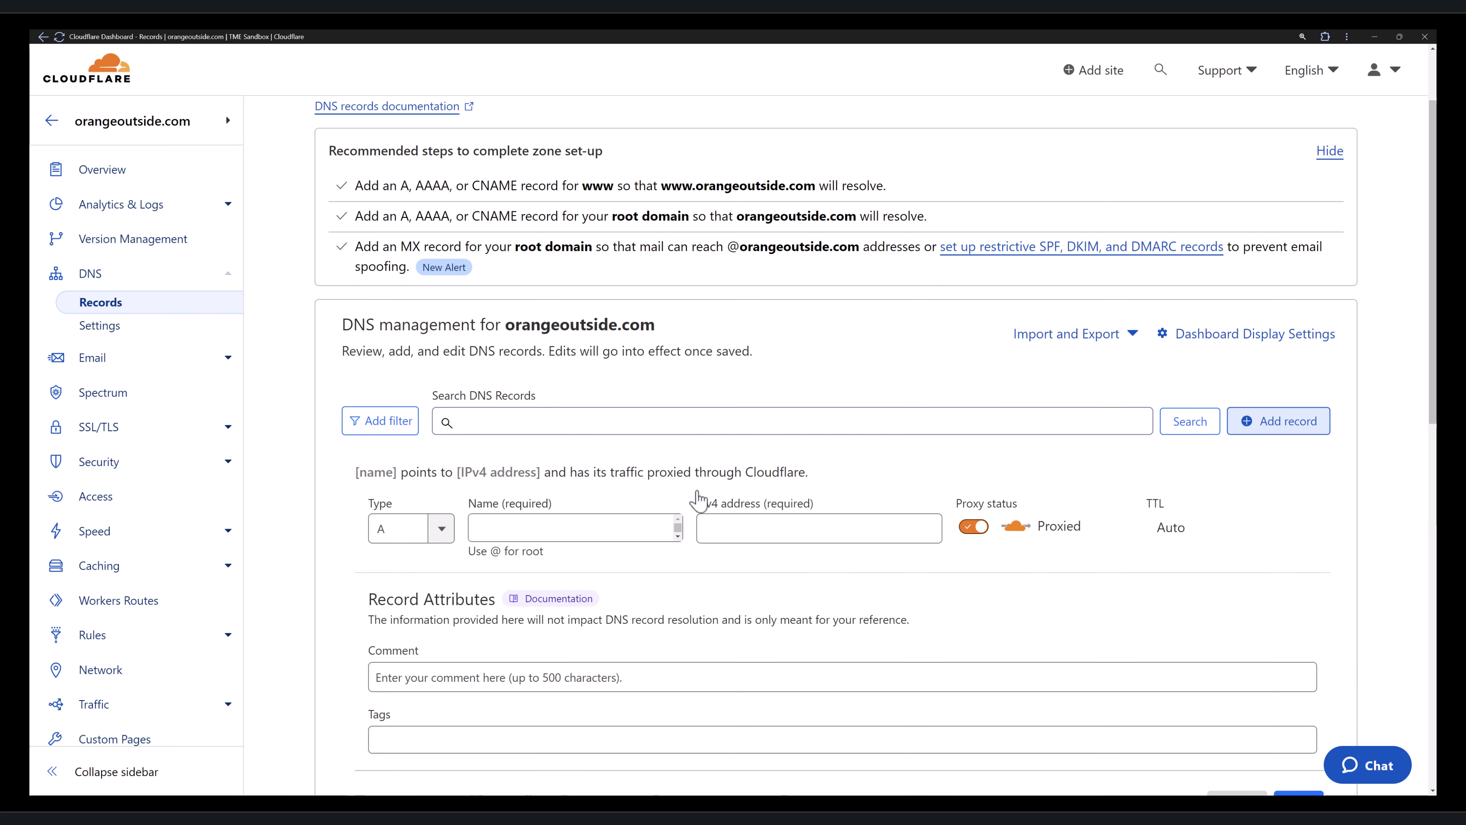
click(538, 535)
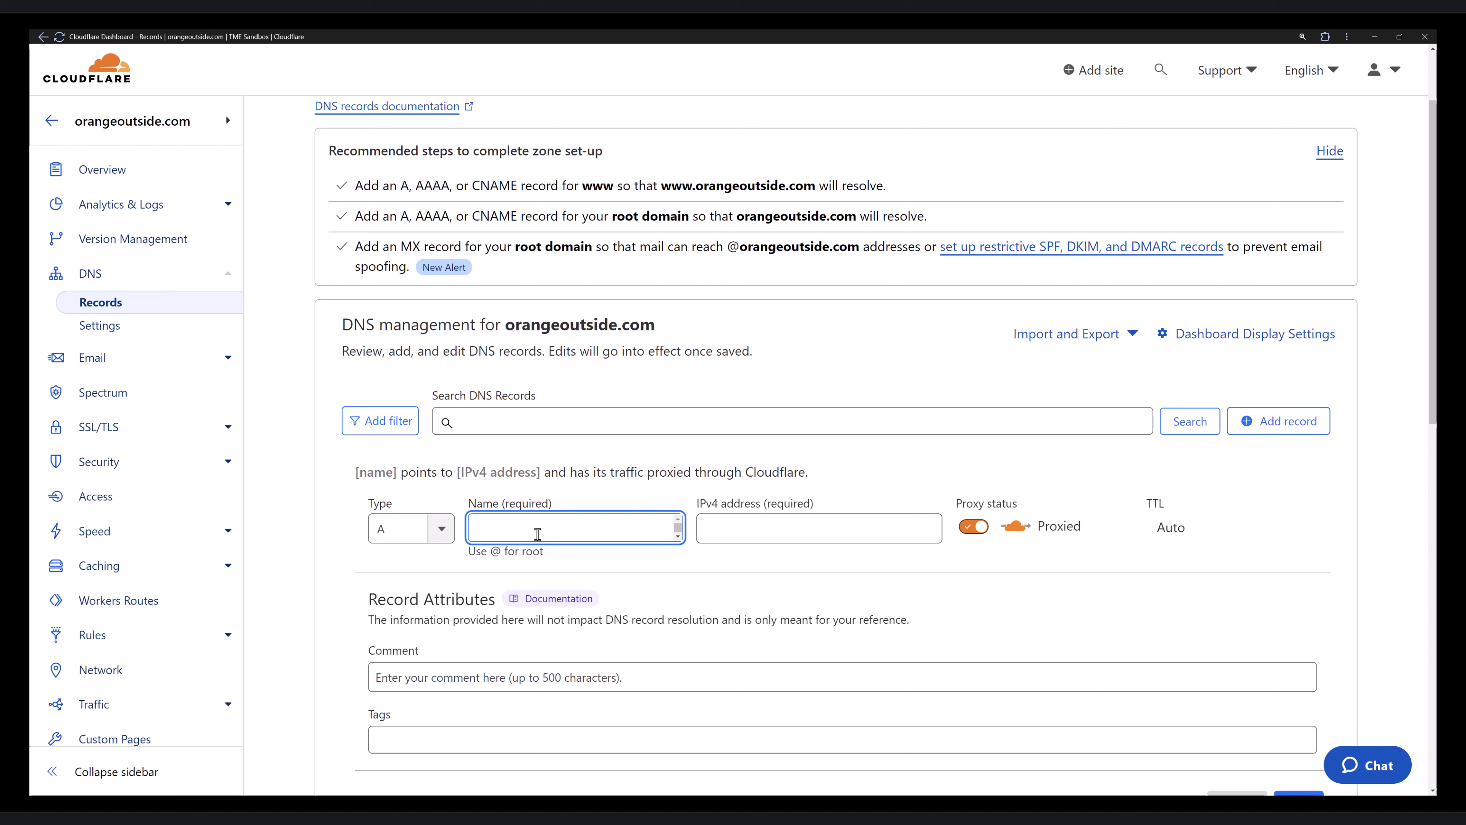
text(www)
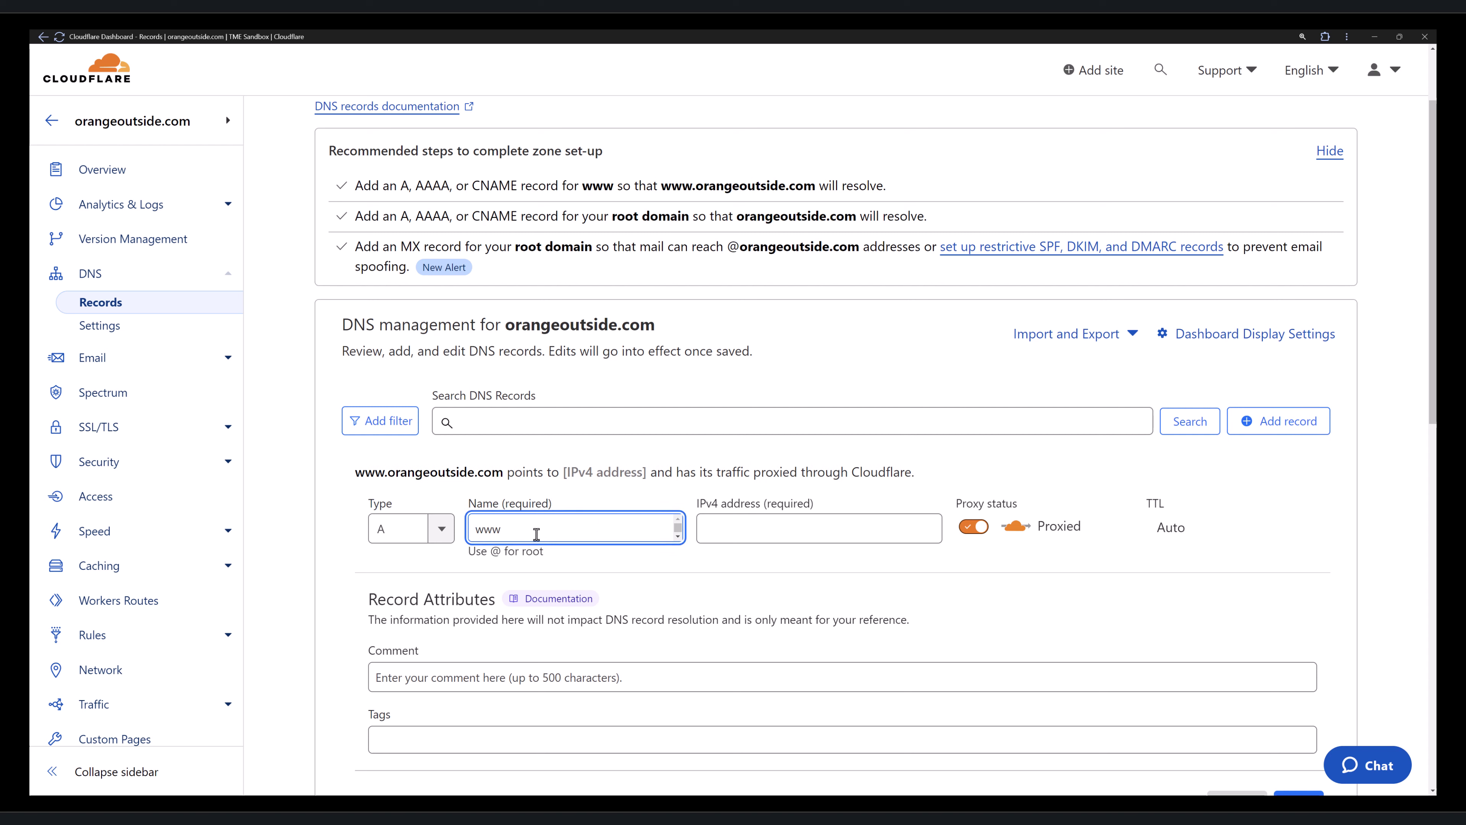
click(751, 530)
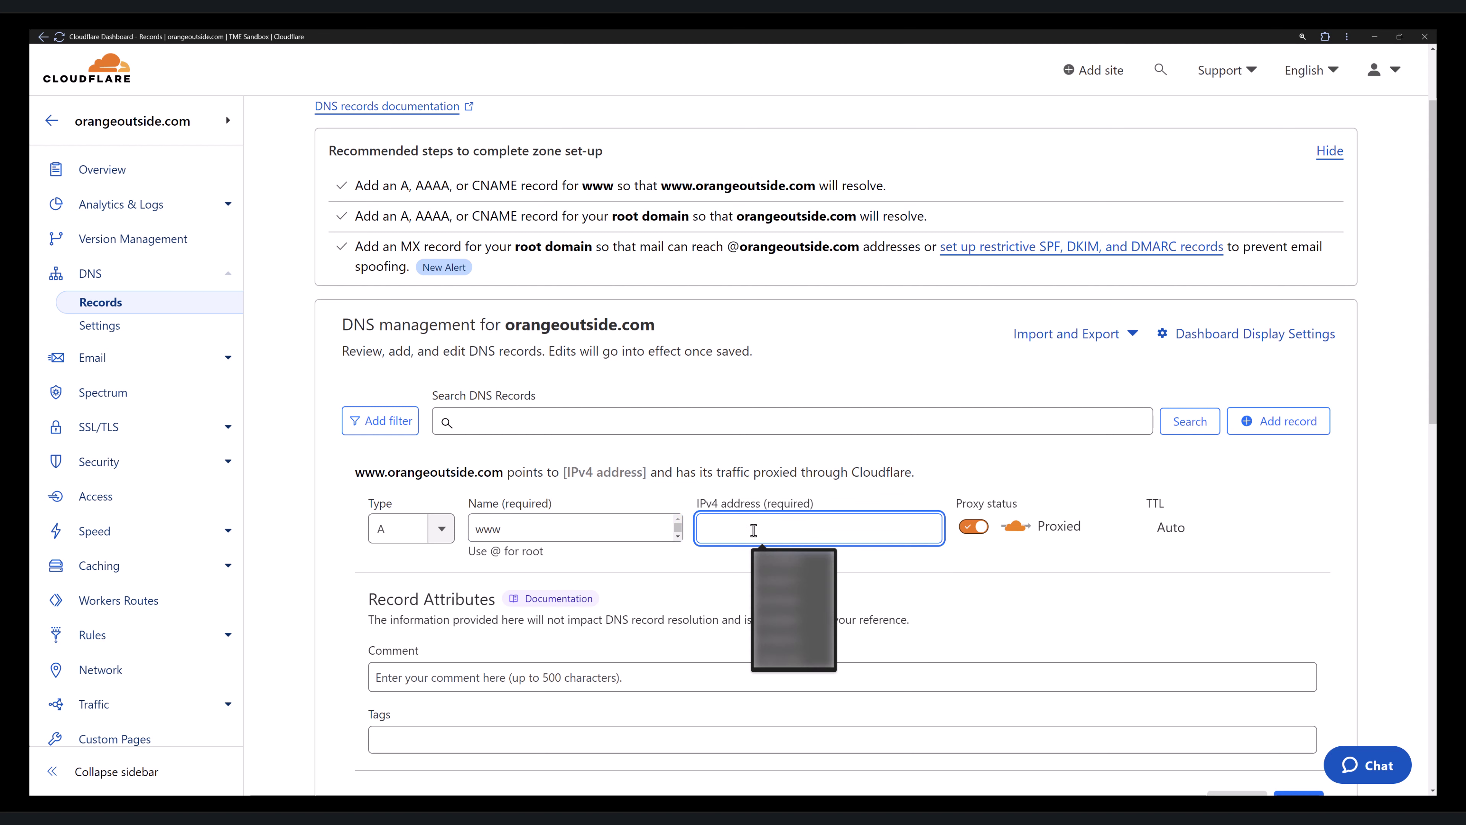
text(3.135.188.181)
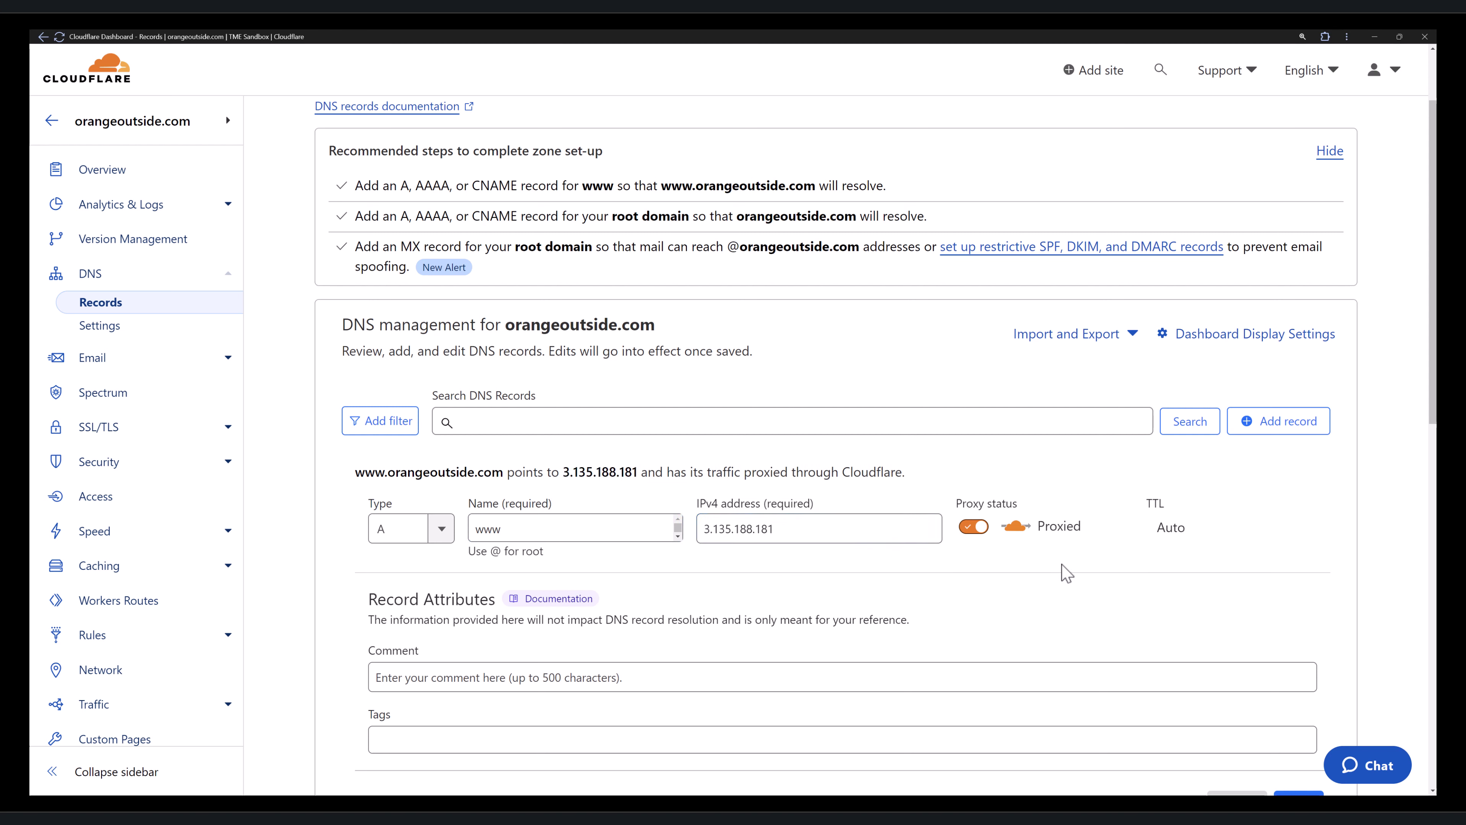
scroll(1219, 647, down, 1)
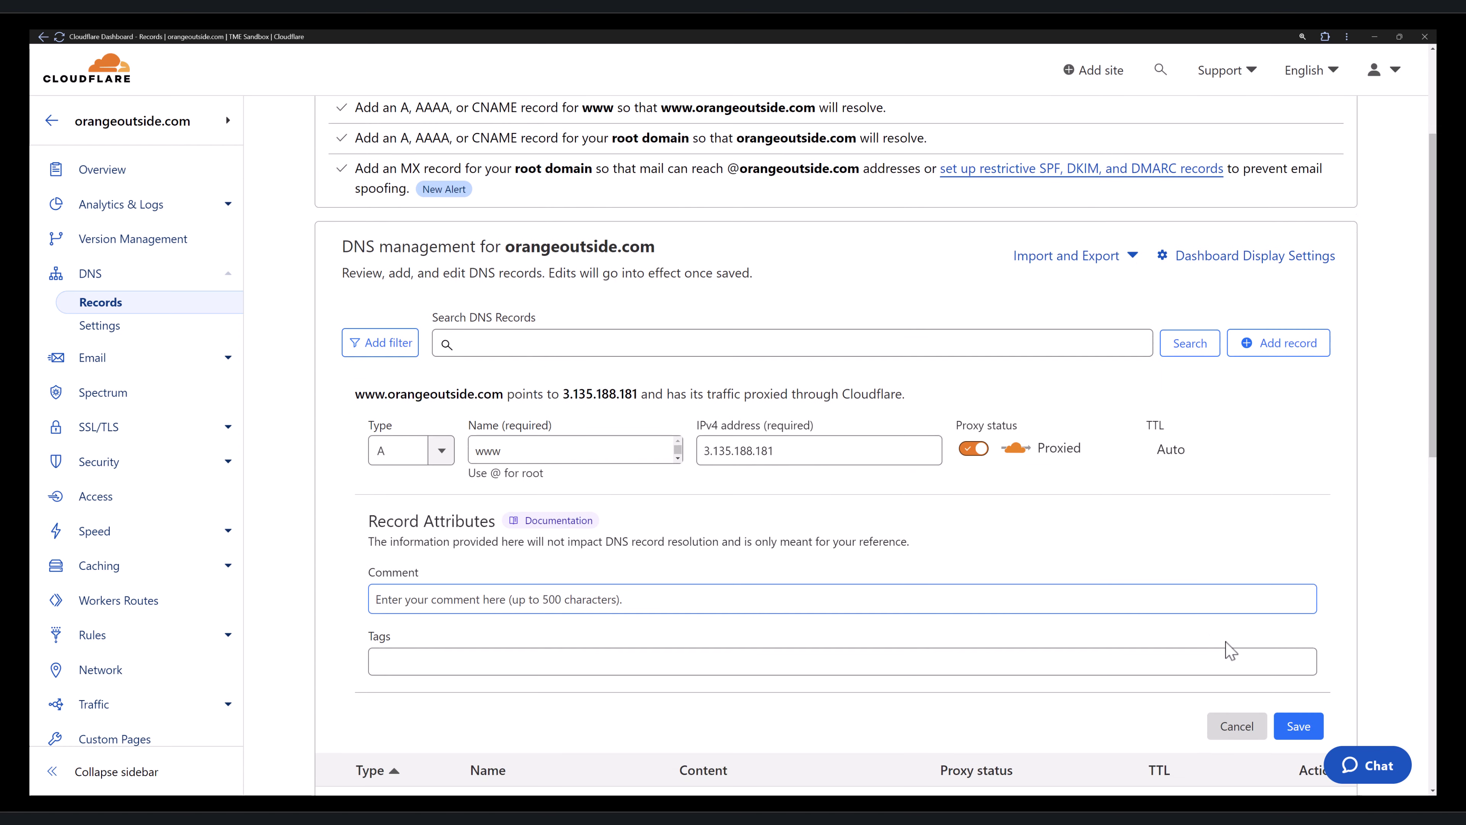
click(1303, 698)
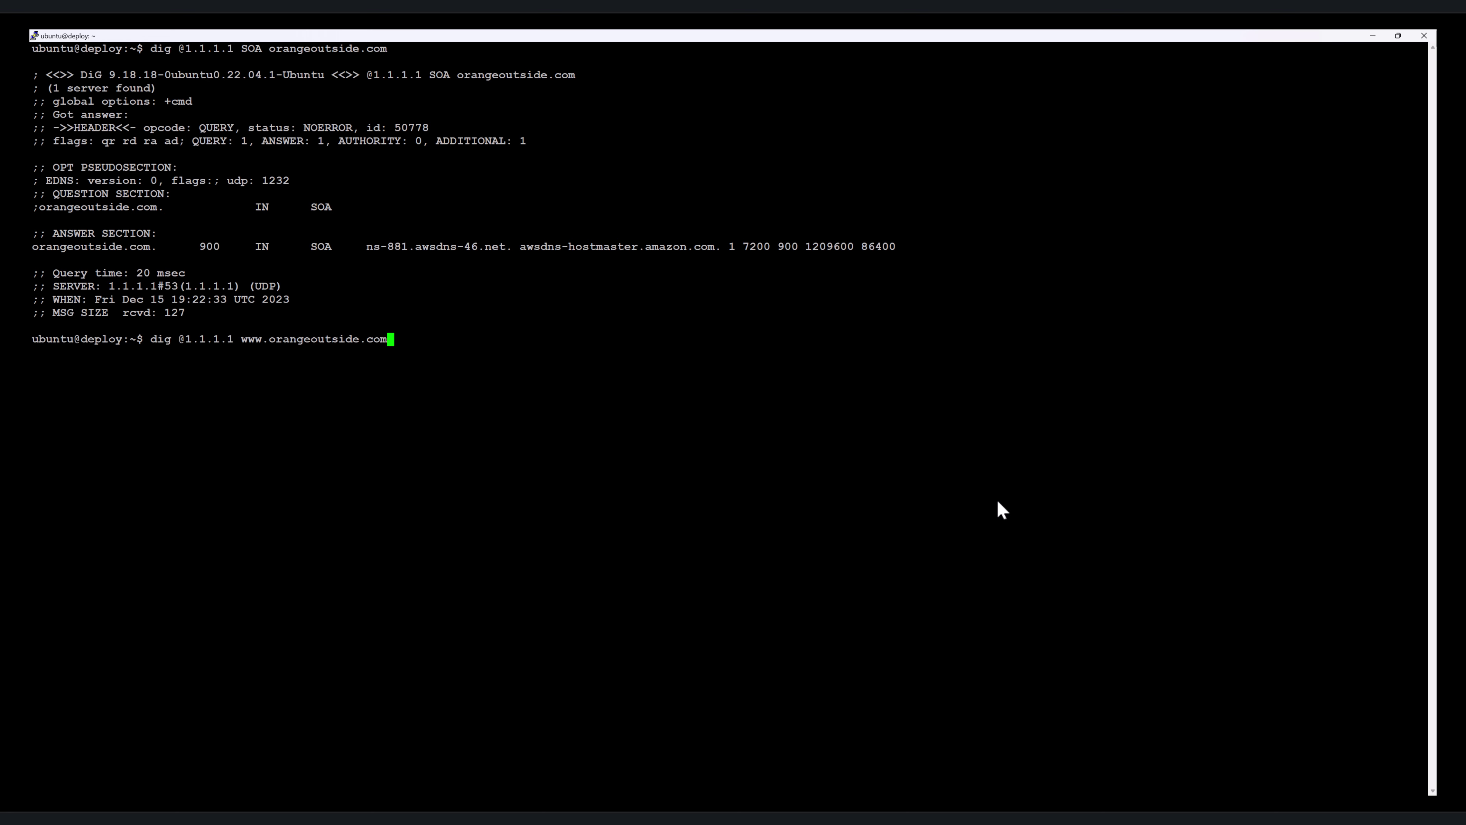
key(Return)
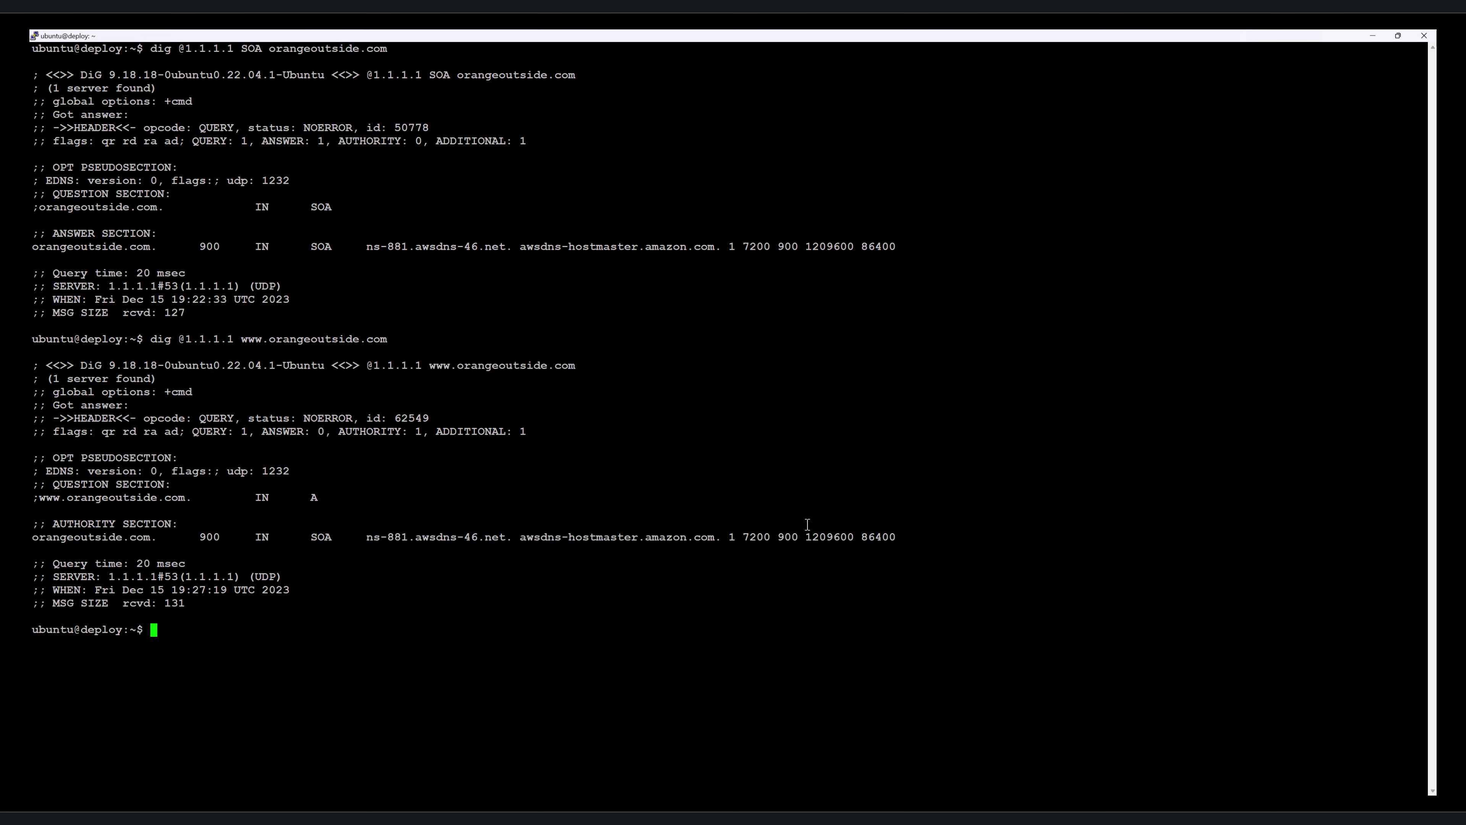
drag(315, 500, 396, 501)
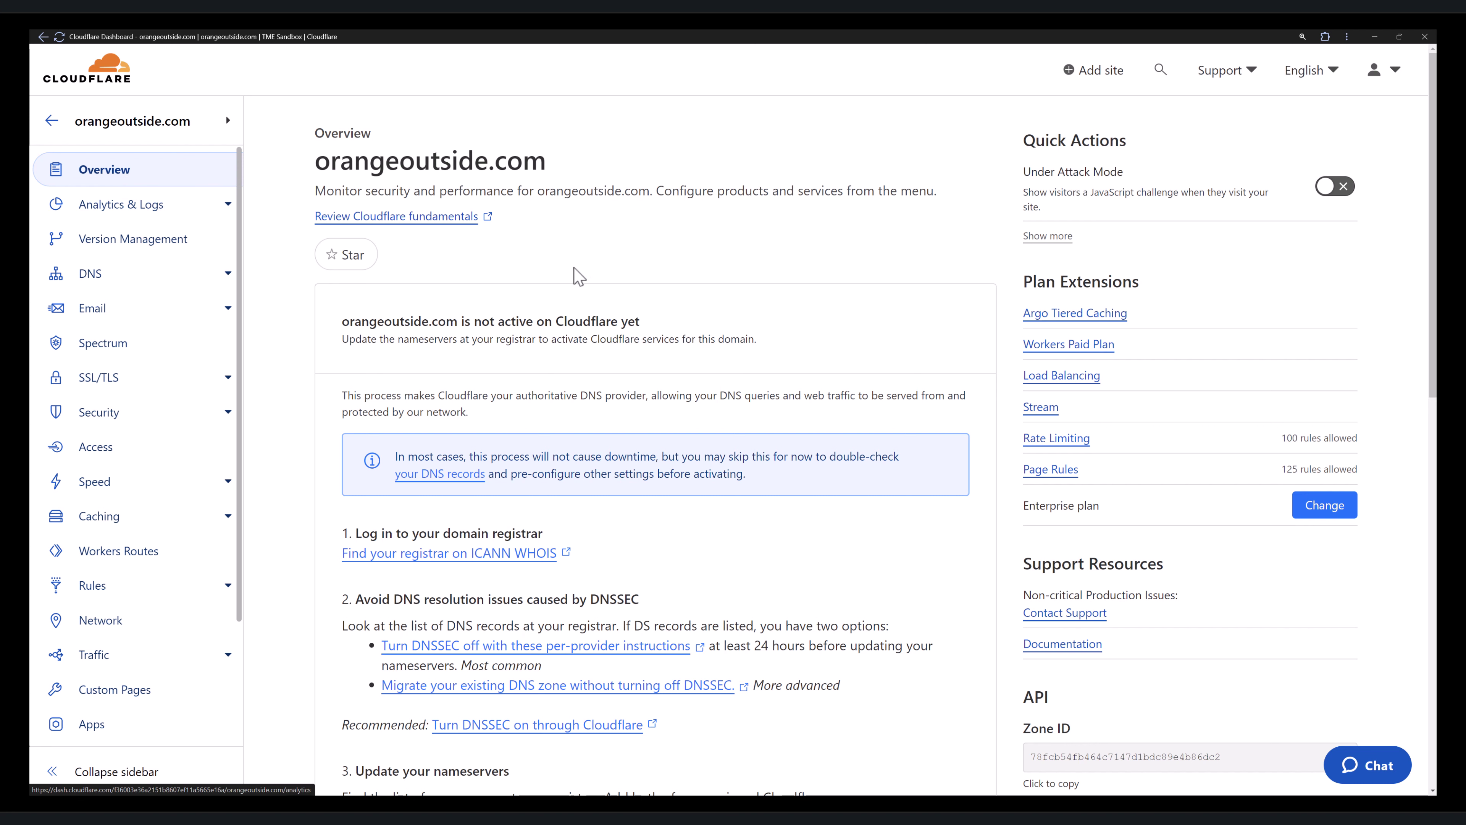
In the Cloudflare dashboard, convert orangeoutside.com to the Partial (CNAME) DNS setup.
scroll(756, 314, down, 8)
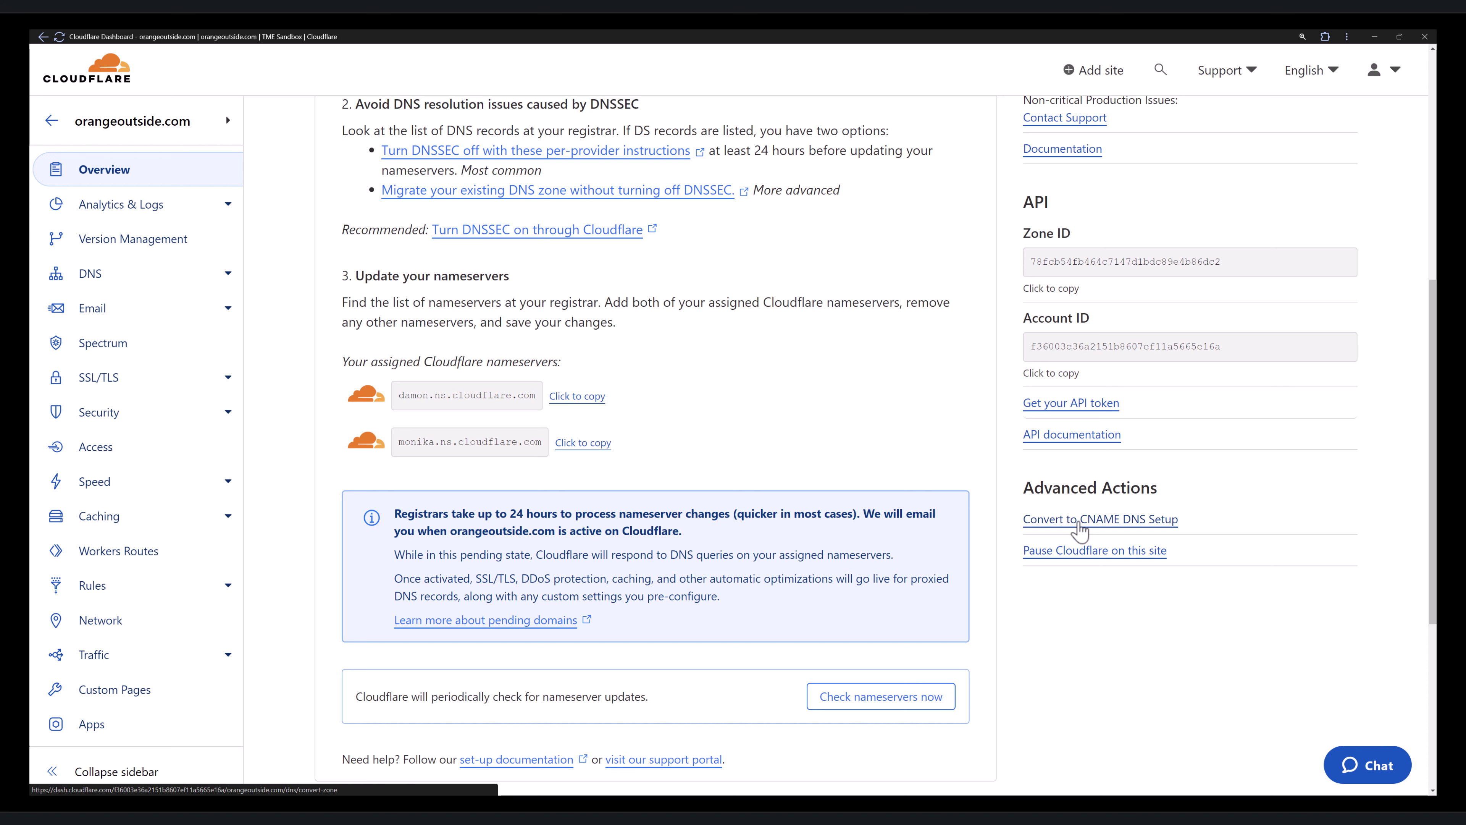
click(1080, 520)
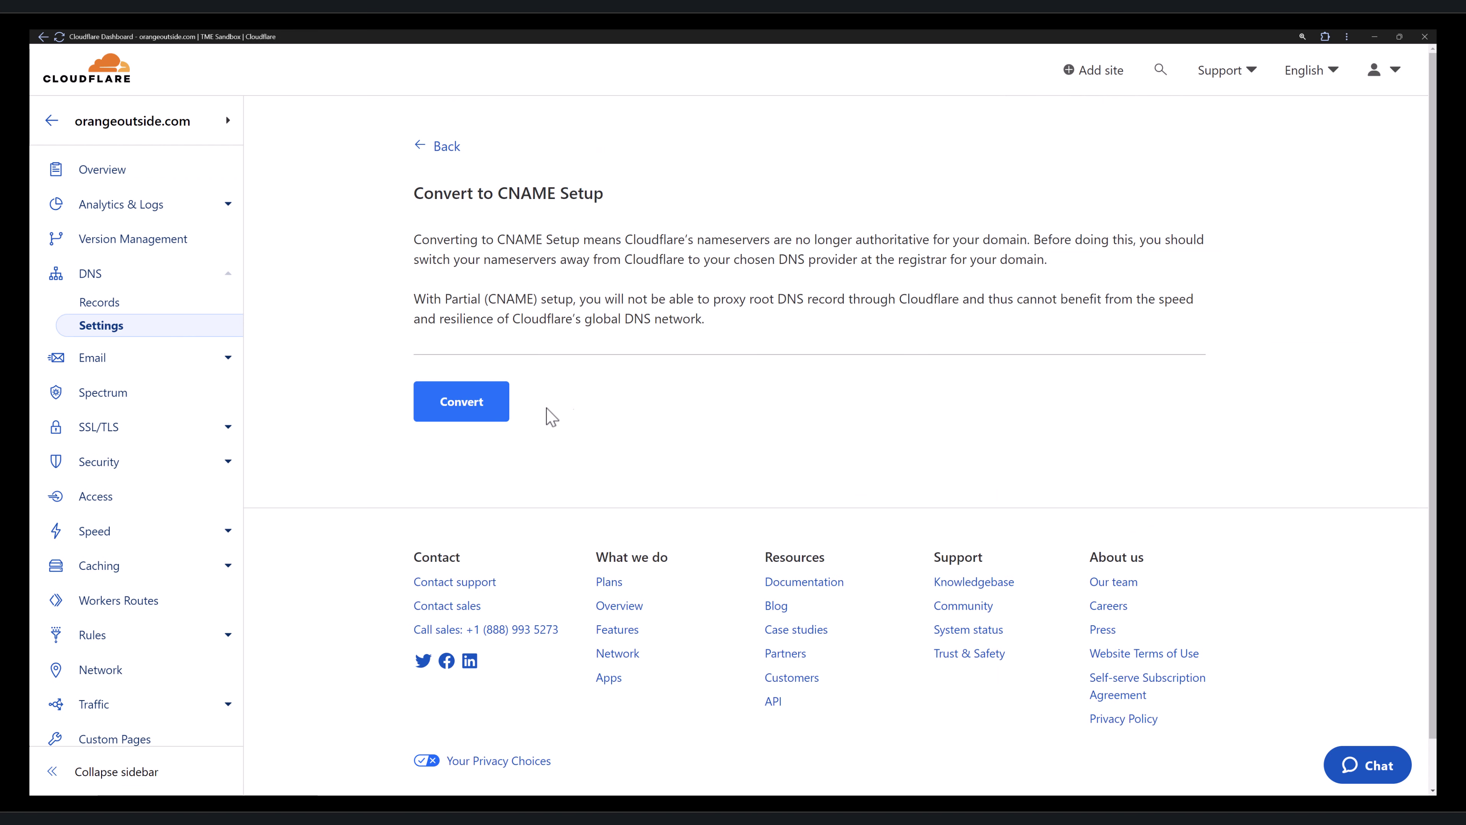
click(468, 406)
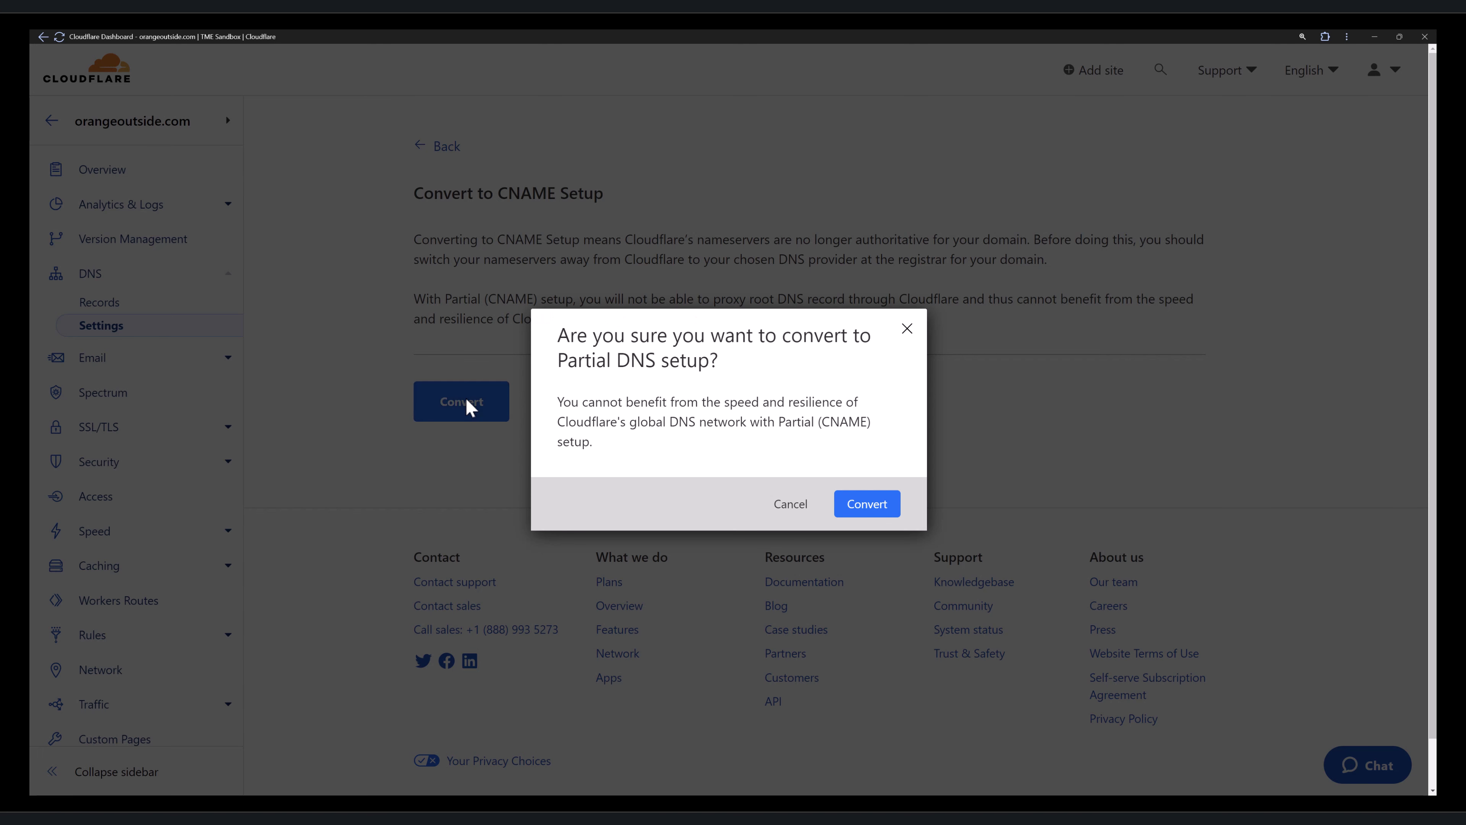
click(871, 510)
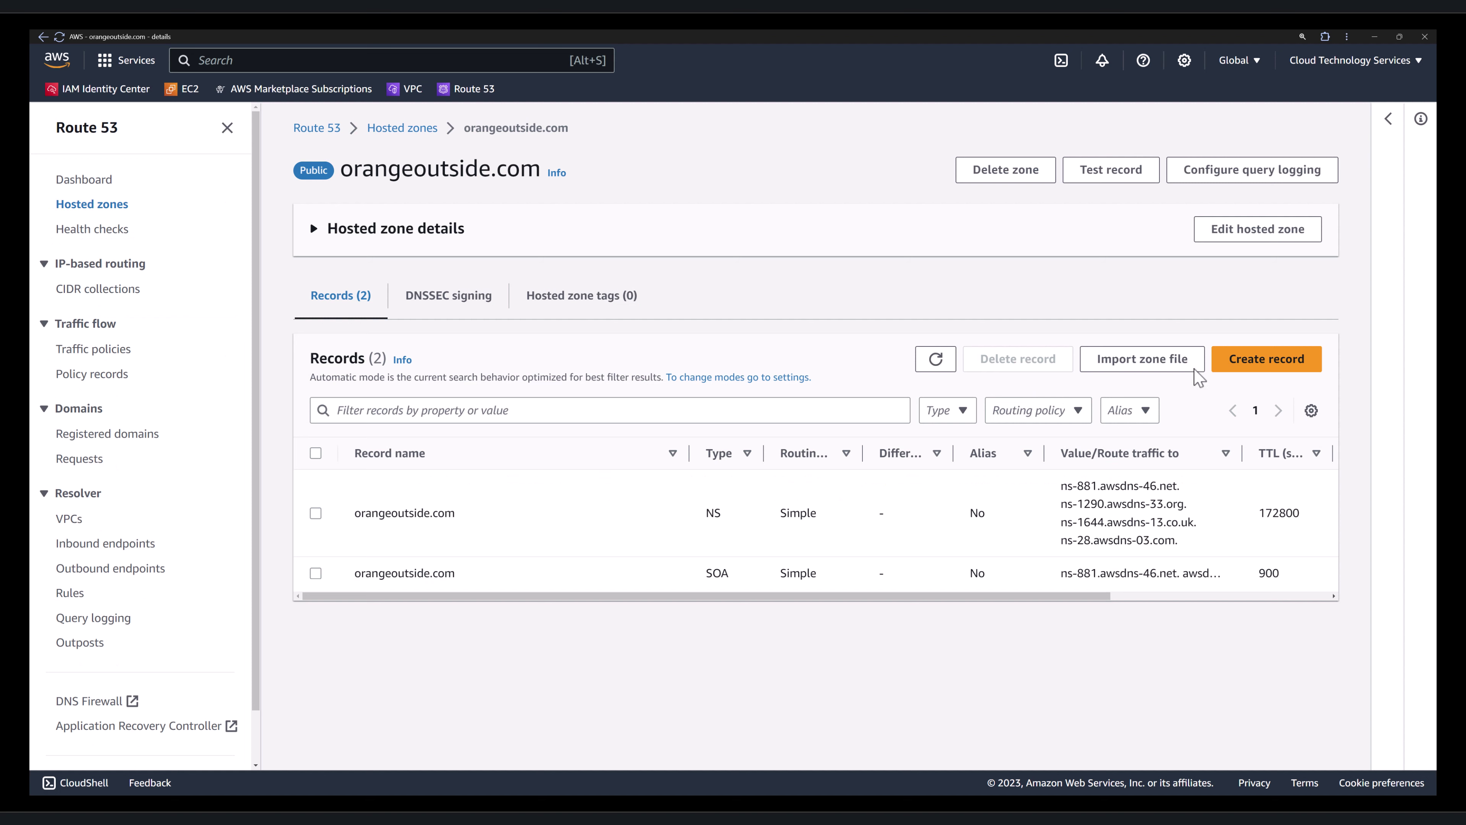
In AWS Route 53, create a TXT record named cloudflare-verify in the orangeoutside.com zone with the domain verification code as its value.
click(1281, 374)
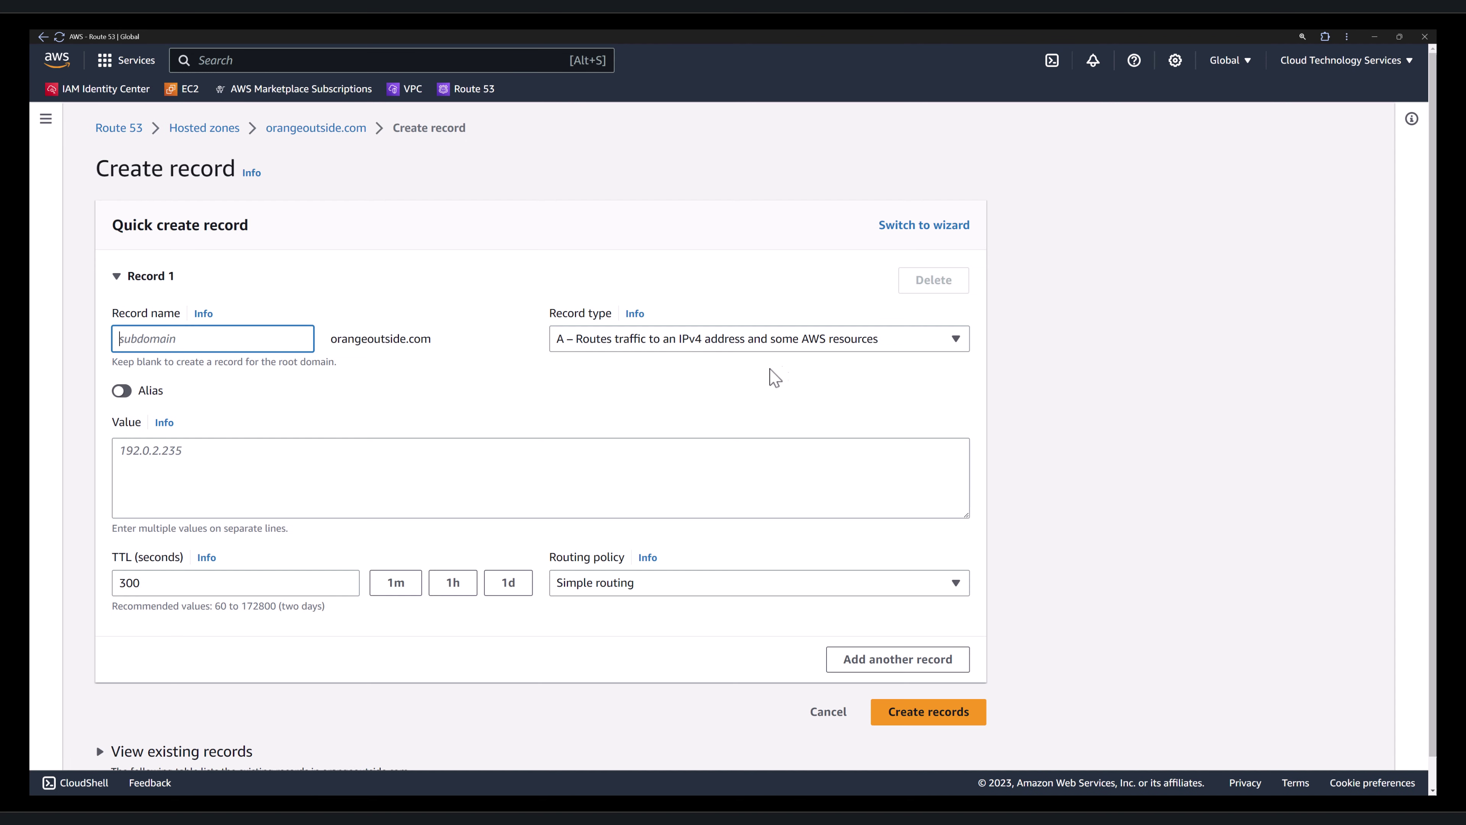
click(420, 468)
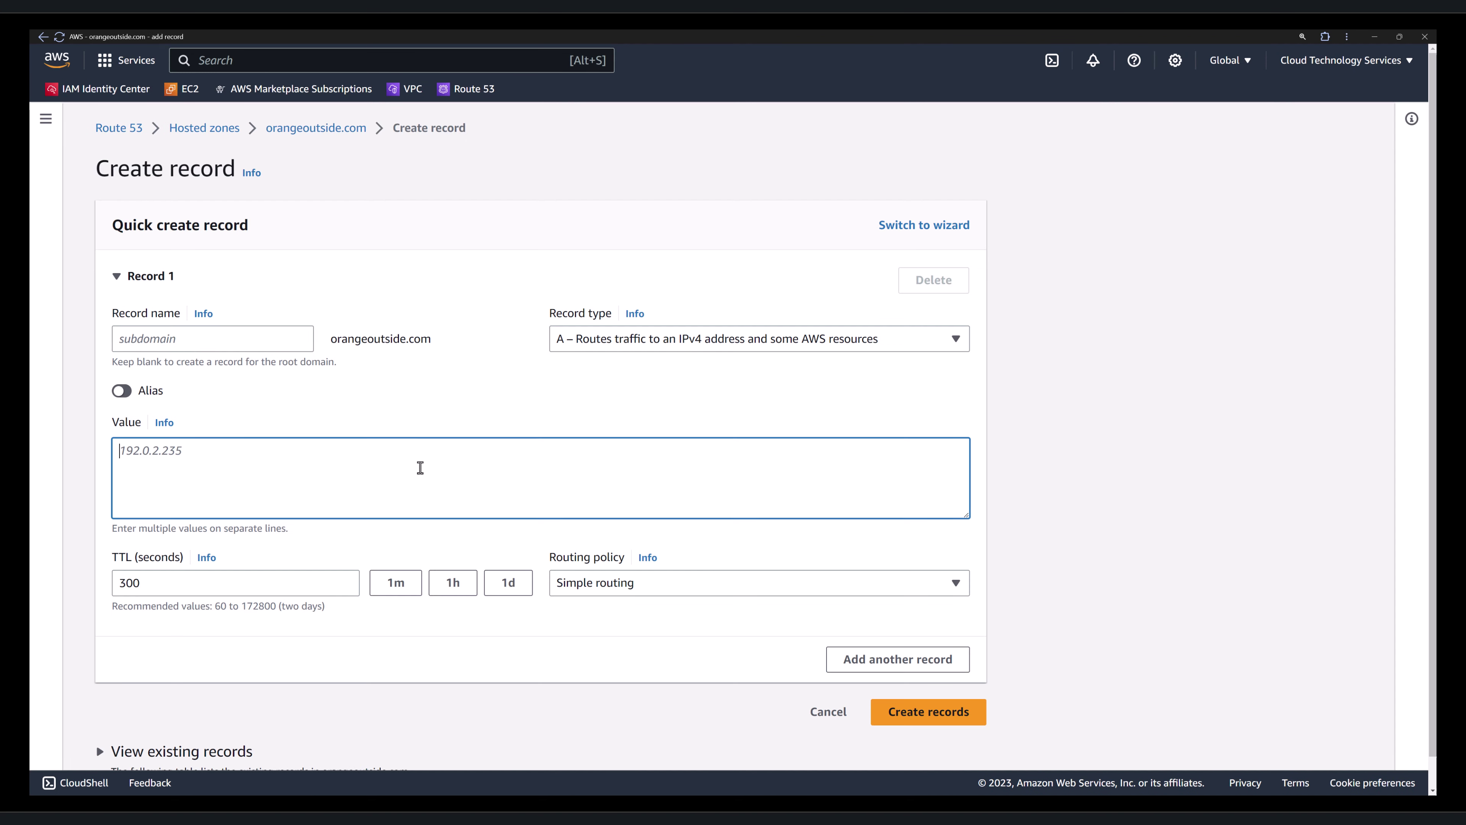
key(Return)
key(ctrl+v)
click(171, 345)
text(cloudflare-verify)
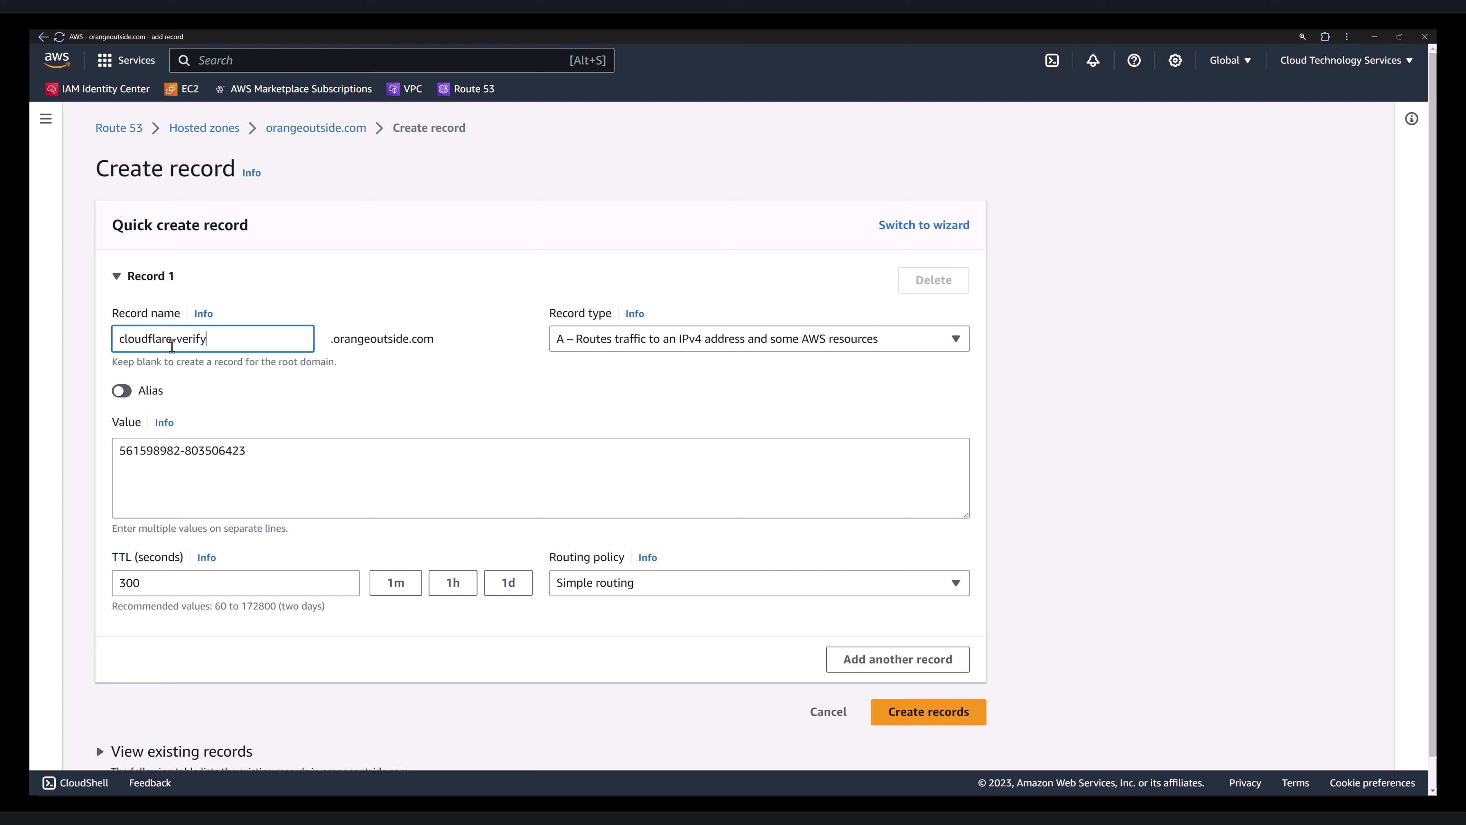
click(711, 346)
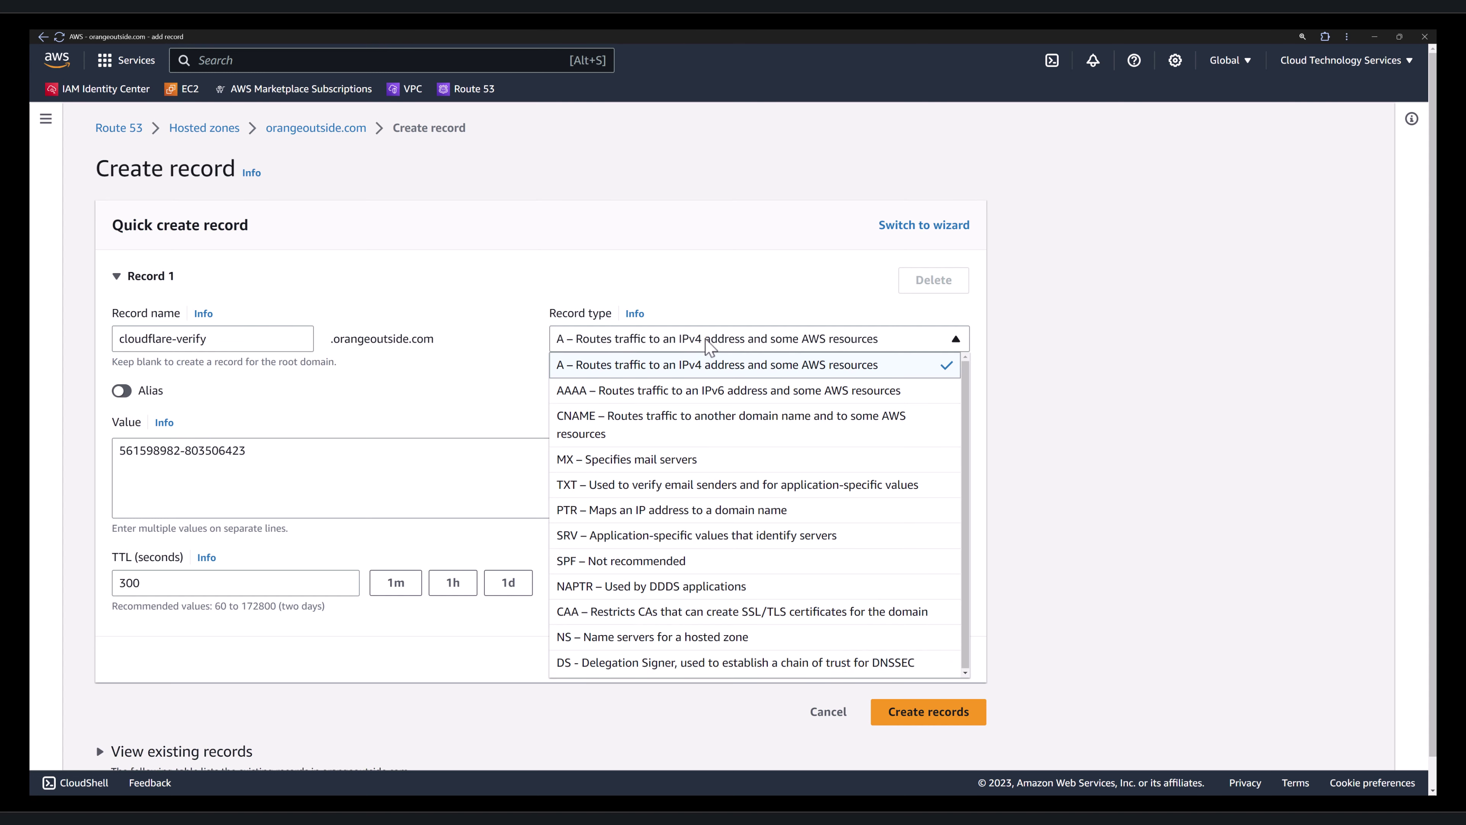
click(607, 485)
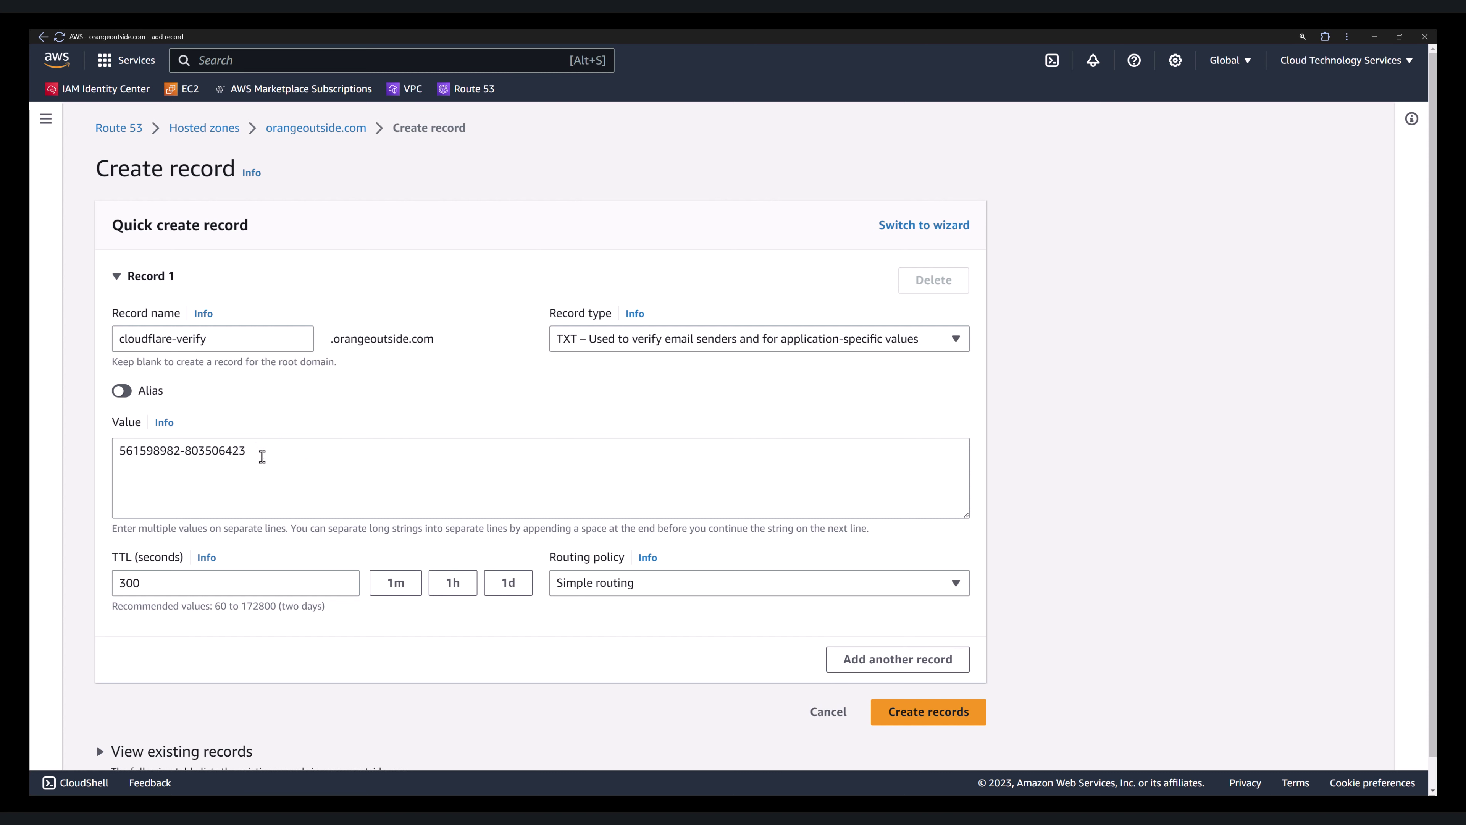
click(931, 716)
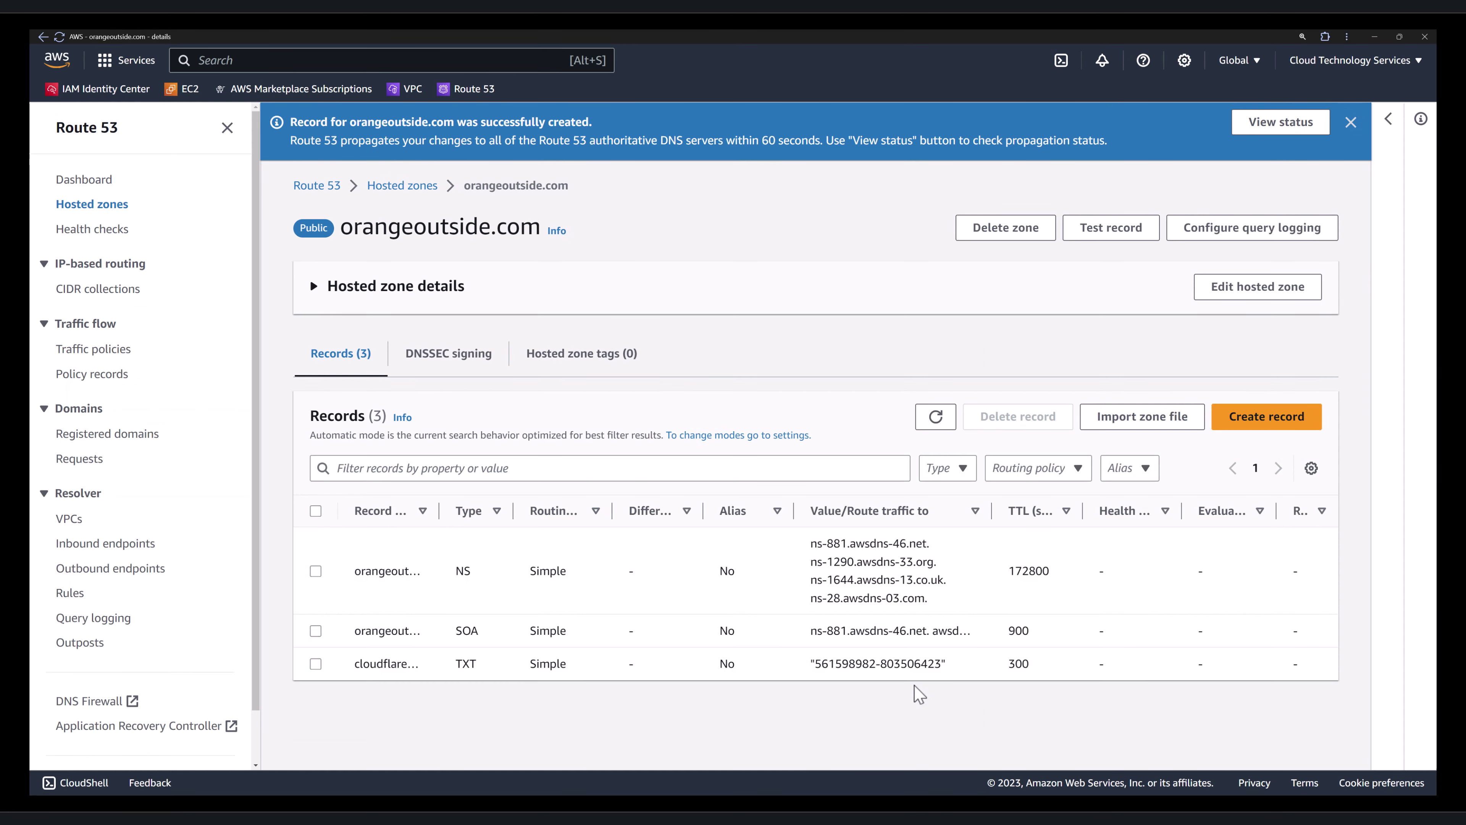
Switch to the Cloudflare dashboard, finish the partial DNS setup, and request re-activation of orangeoutside.com from its overview.
key(alt+Tab)
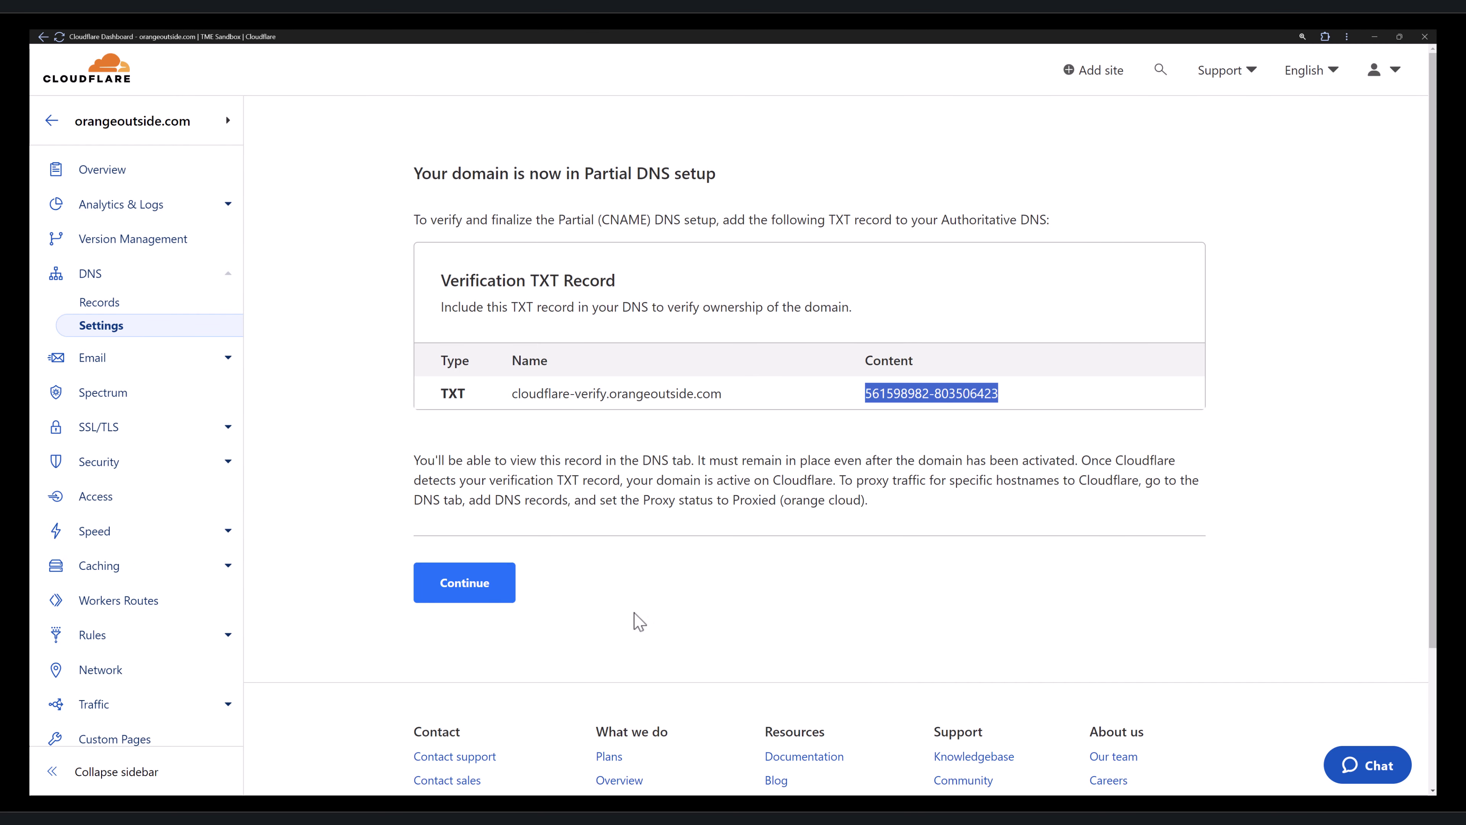
click(481, 593)
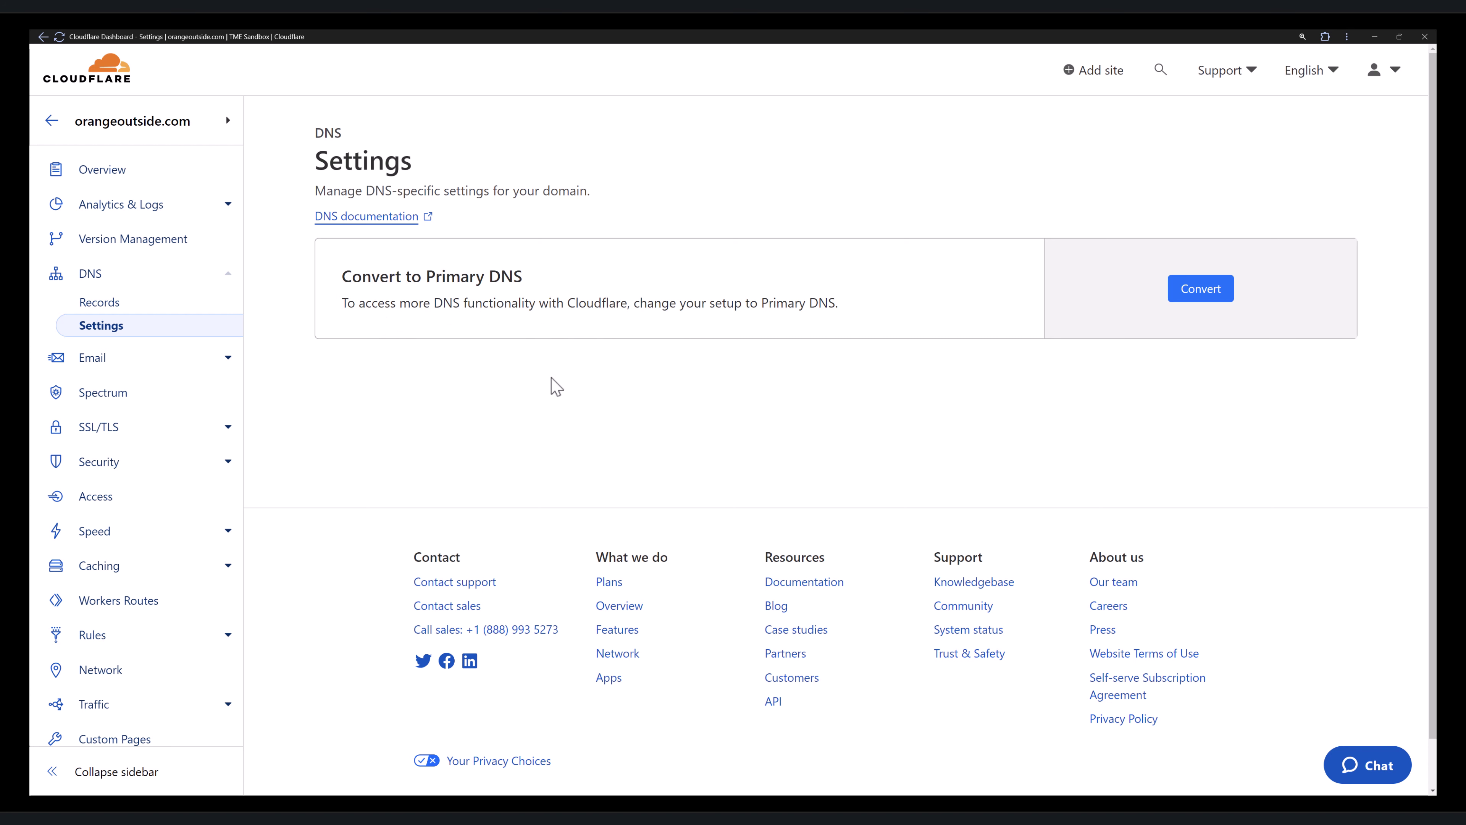
click(99, 305)
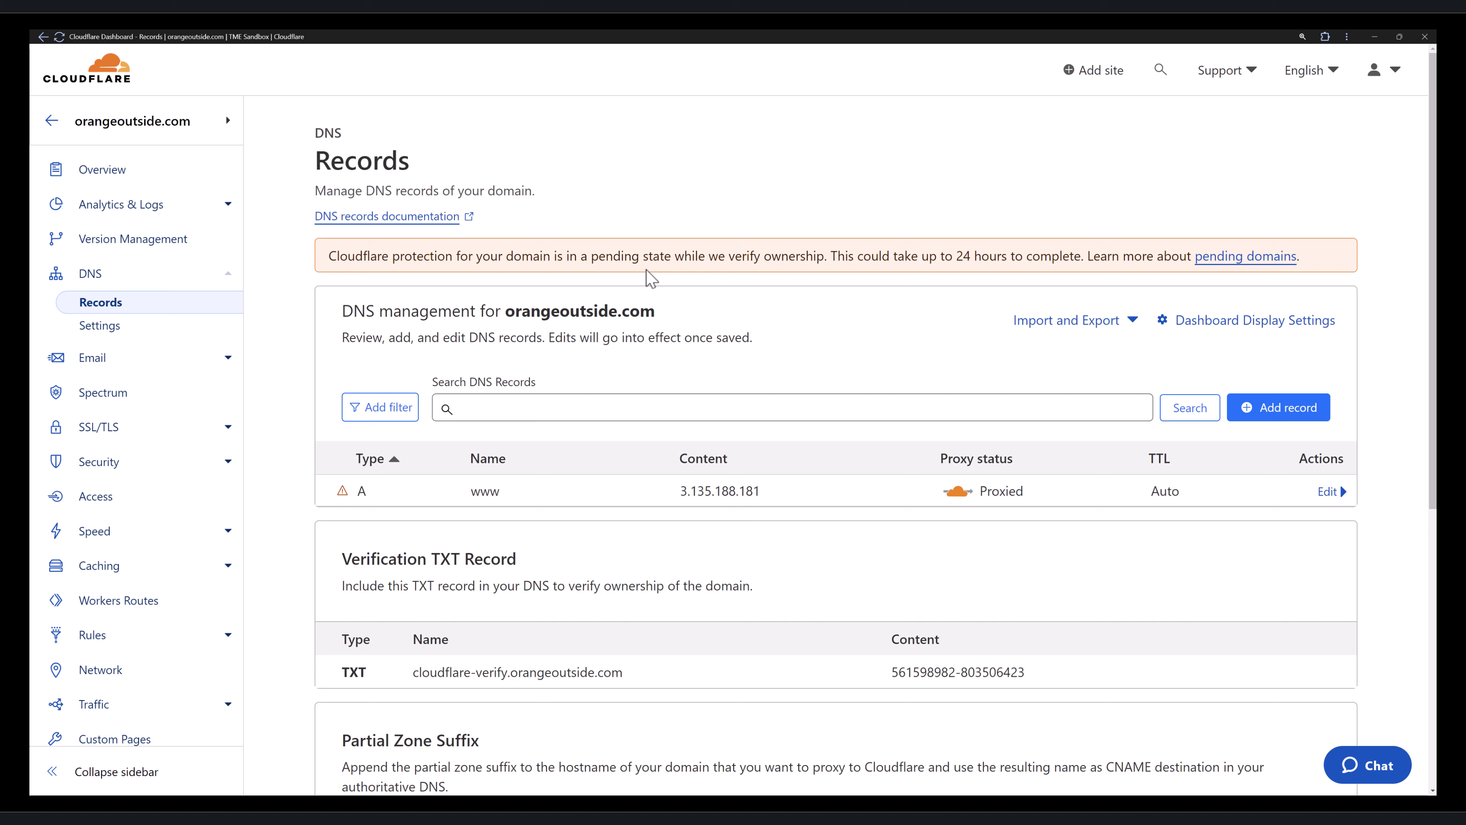
click(104, 170)
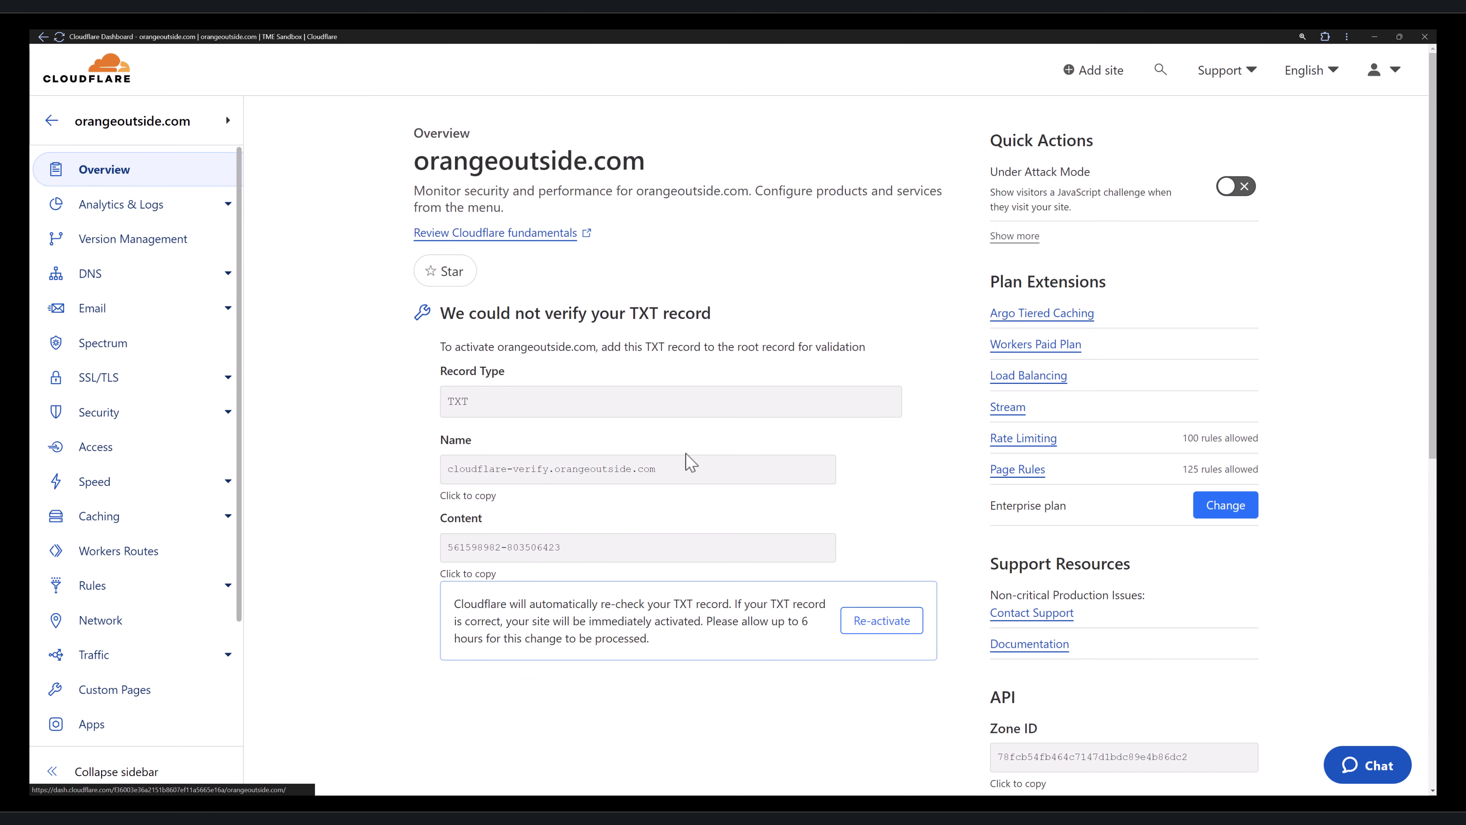
click(887, 627)
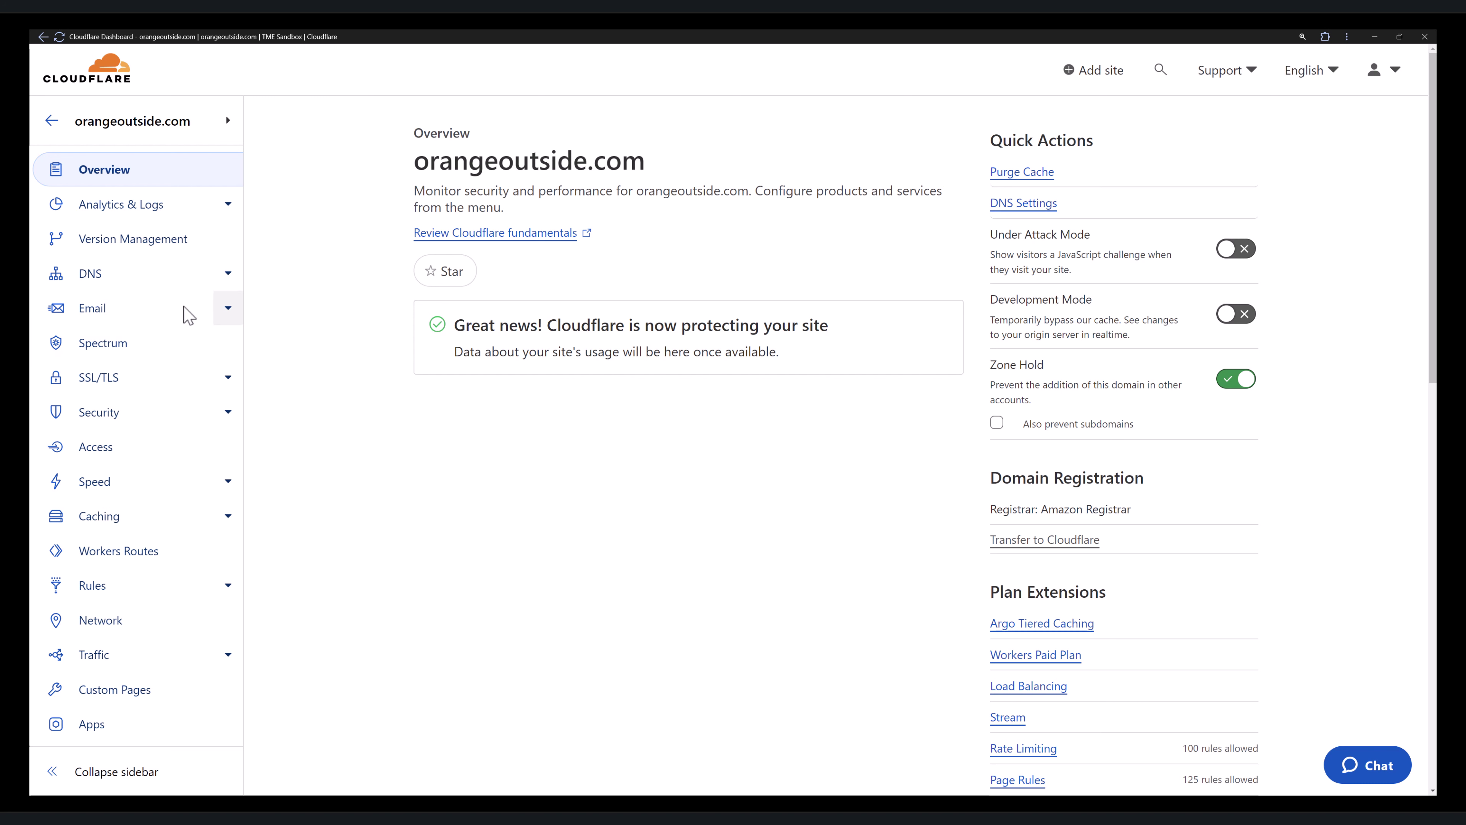
Copy the partial zone suffix cdn.cloudflare.net from the DNS records page of orangeoutside.com.
click(119, 282)
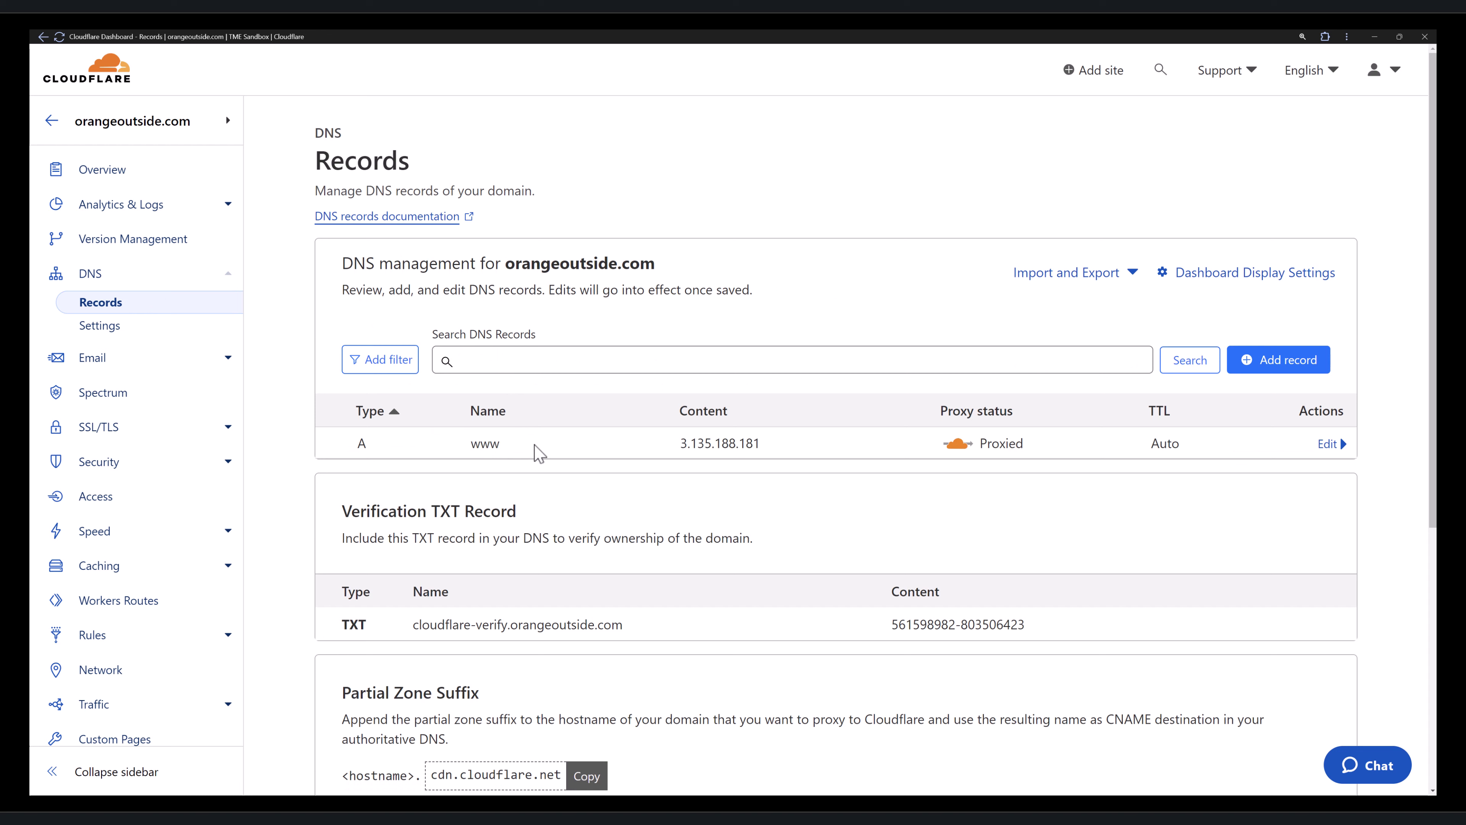
scroll(577, 477, down, 3)
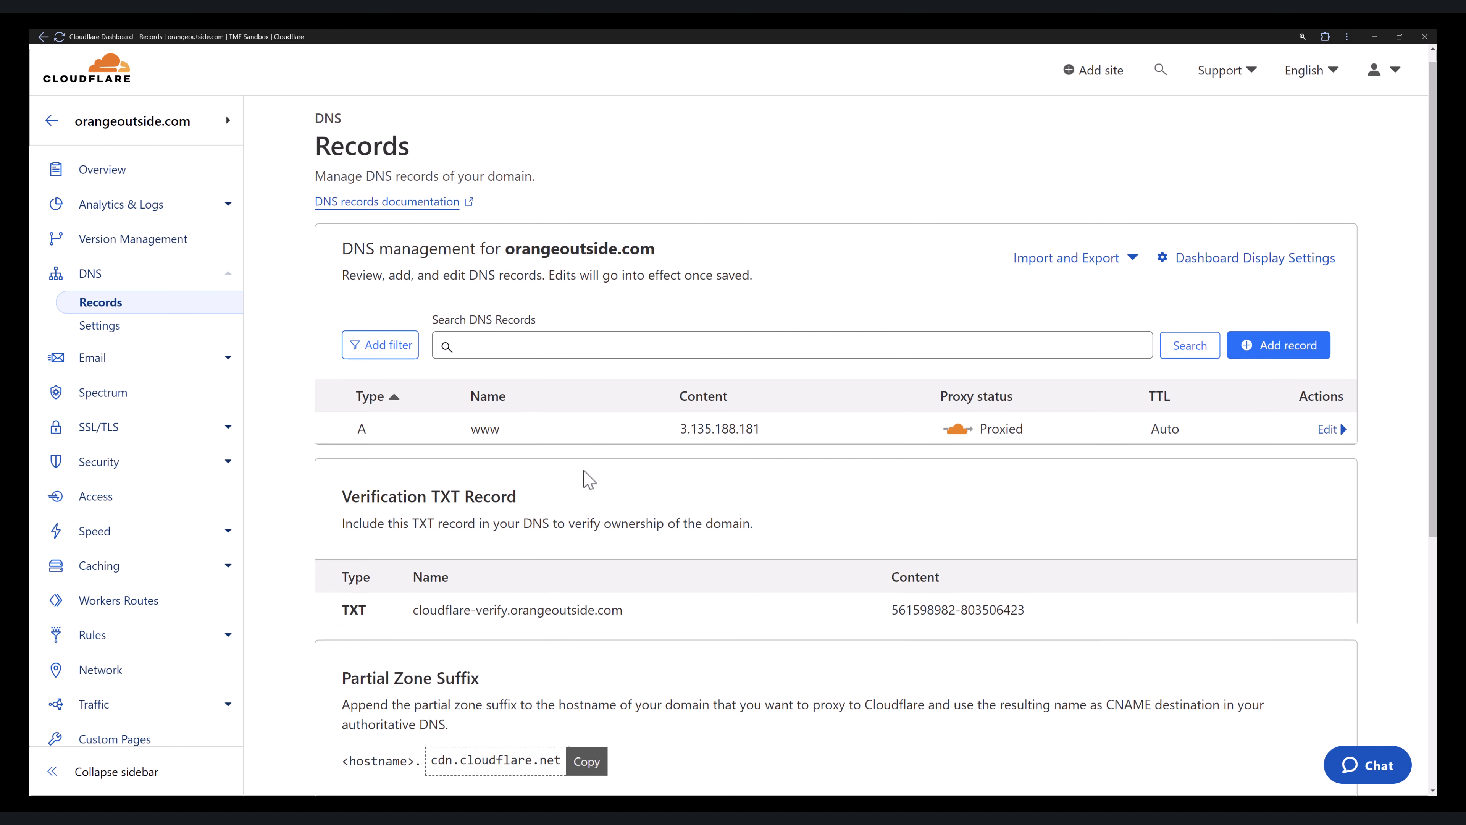
scroll(585, 476, down, 1)
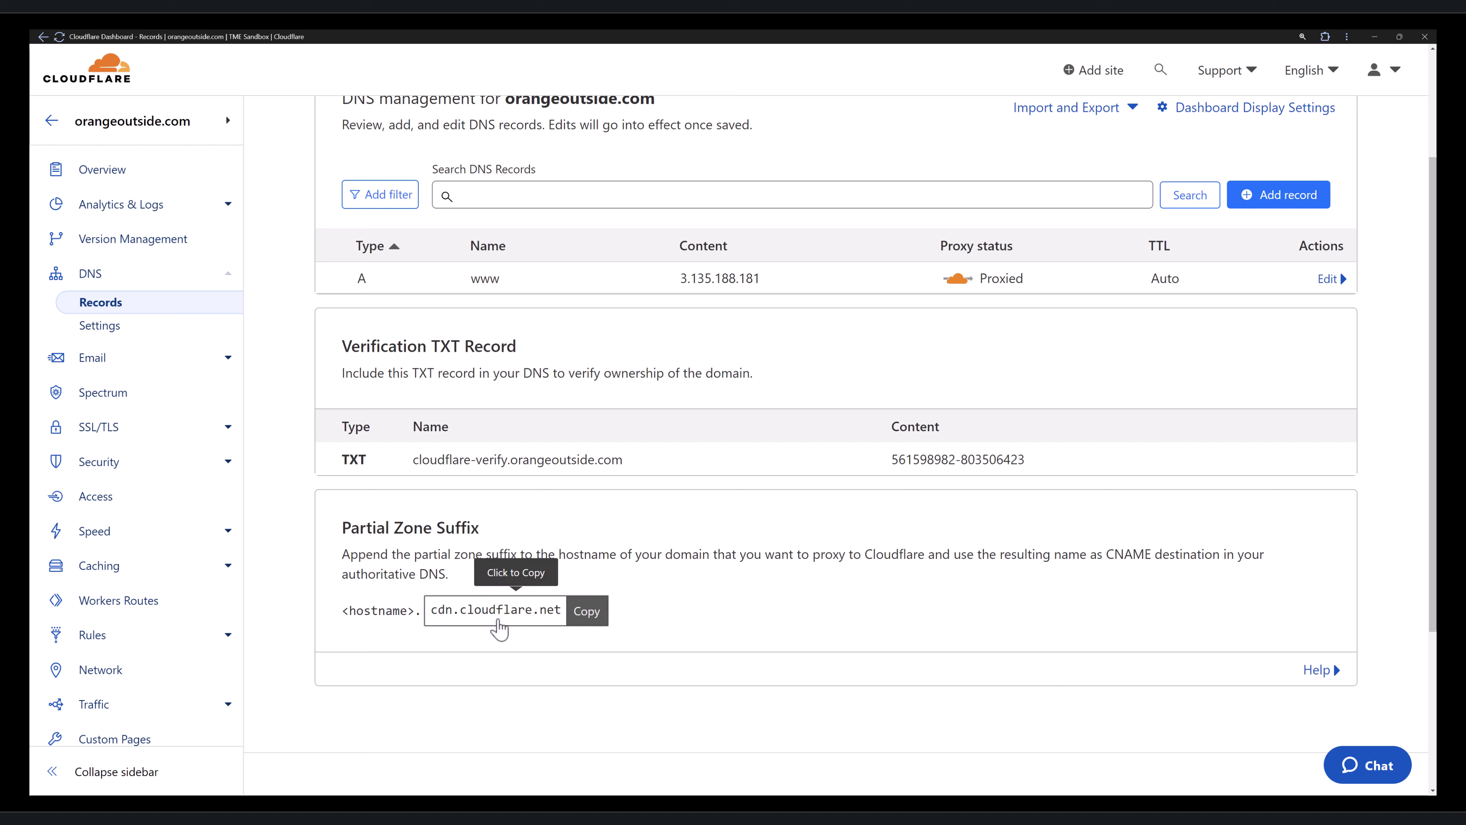
click(585, 617)
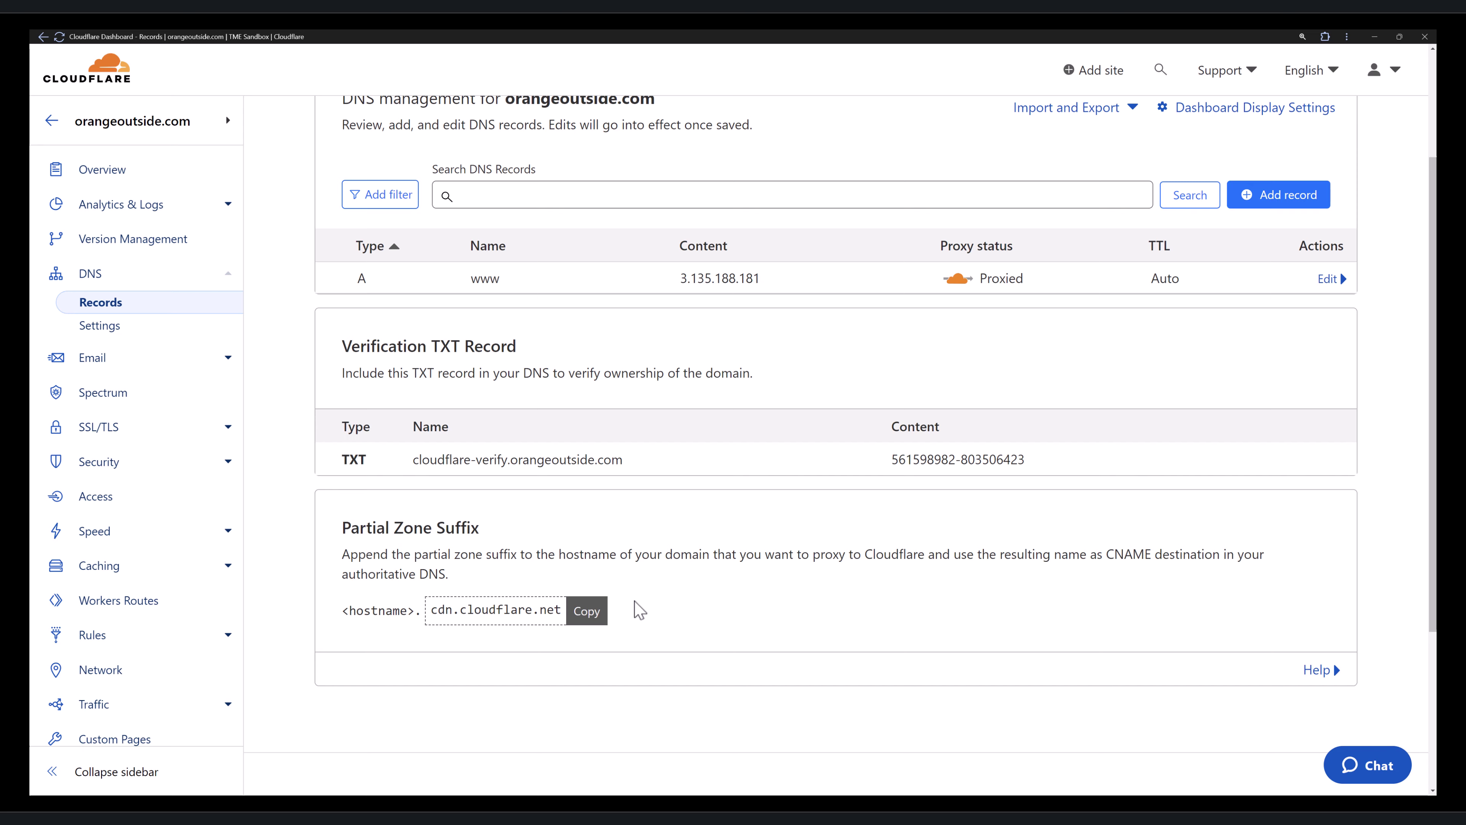
key(alt+Tab)
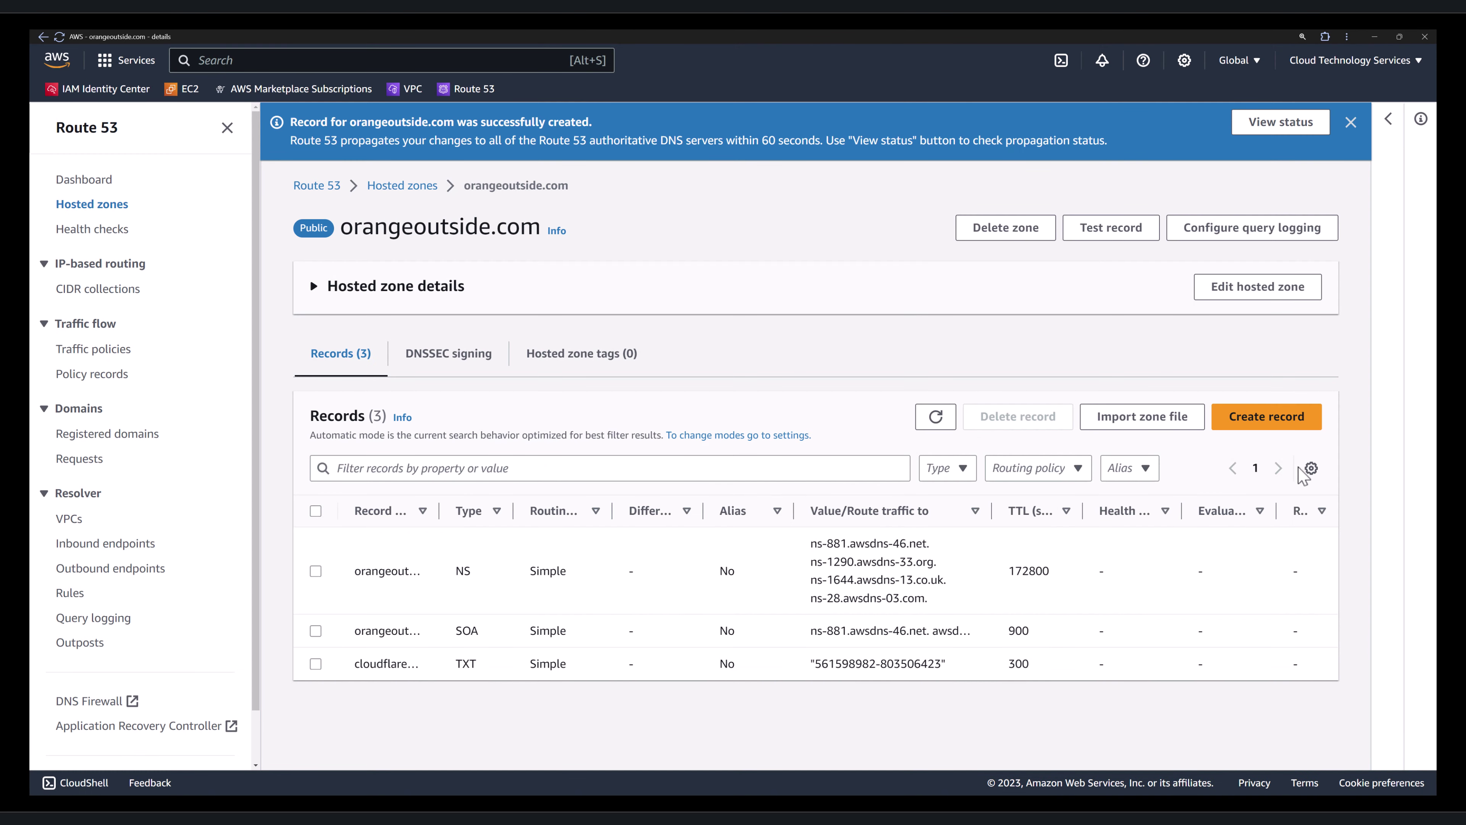
click(1273, 426)
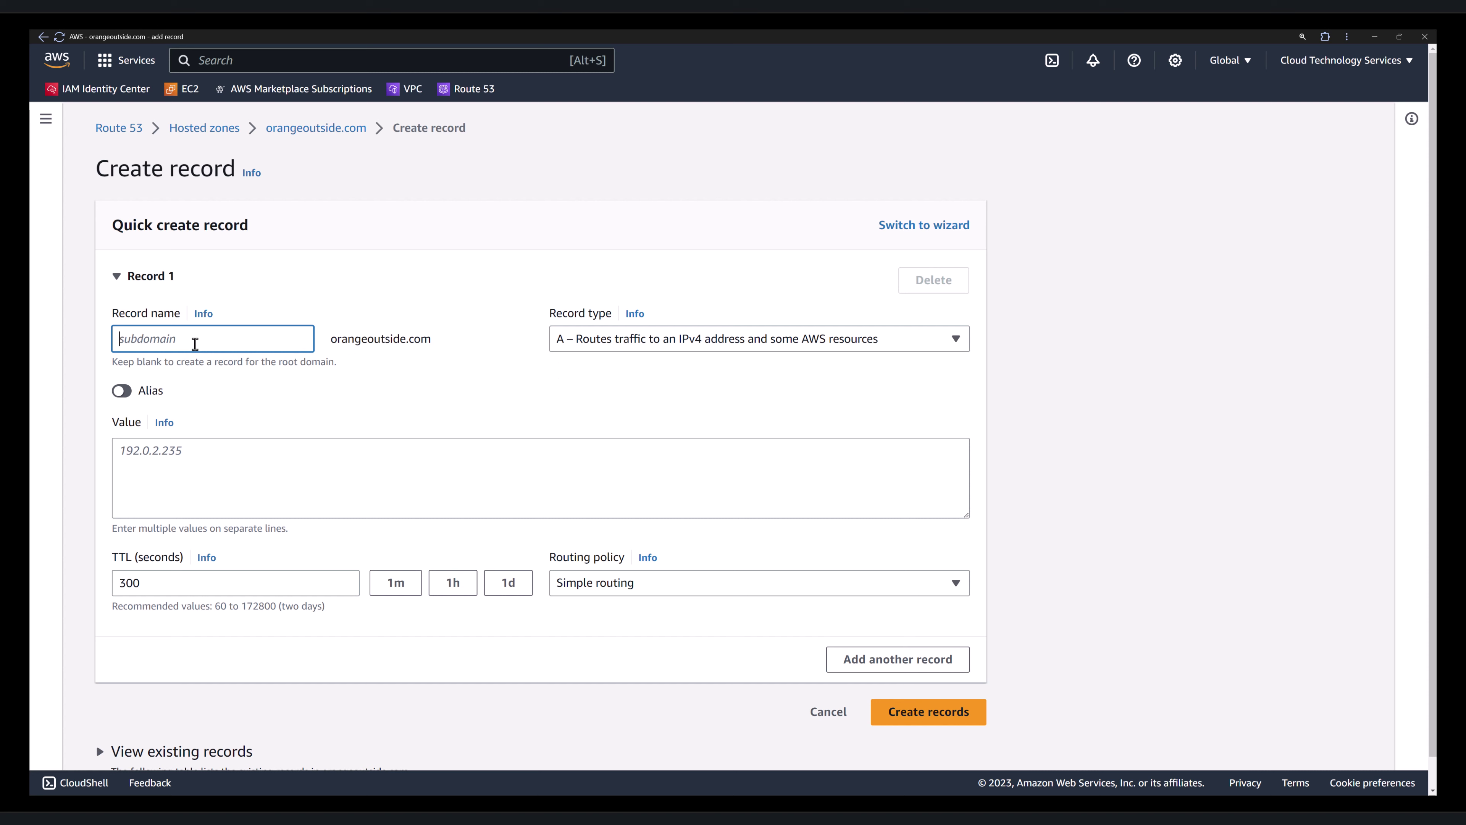
text(www)
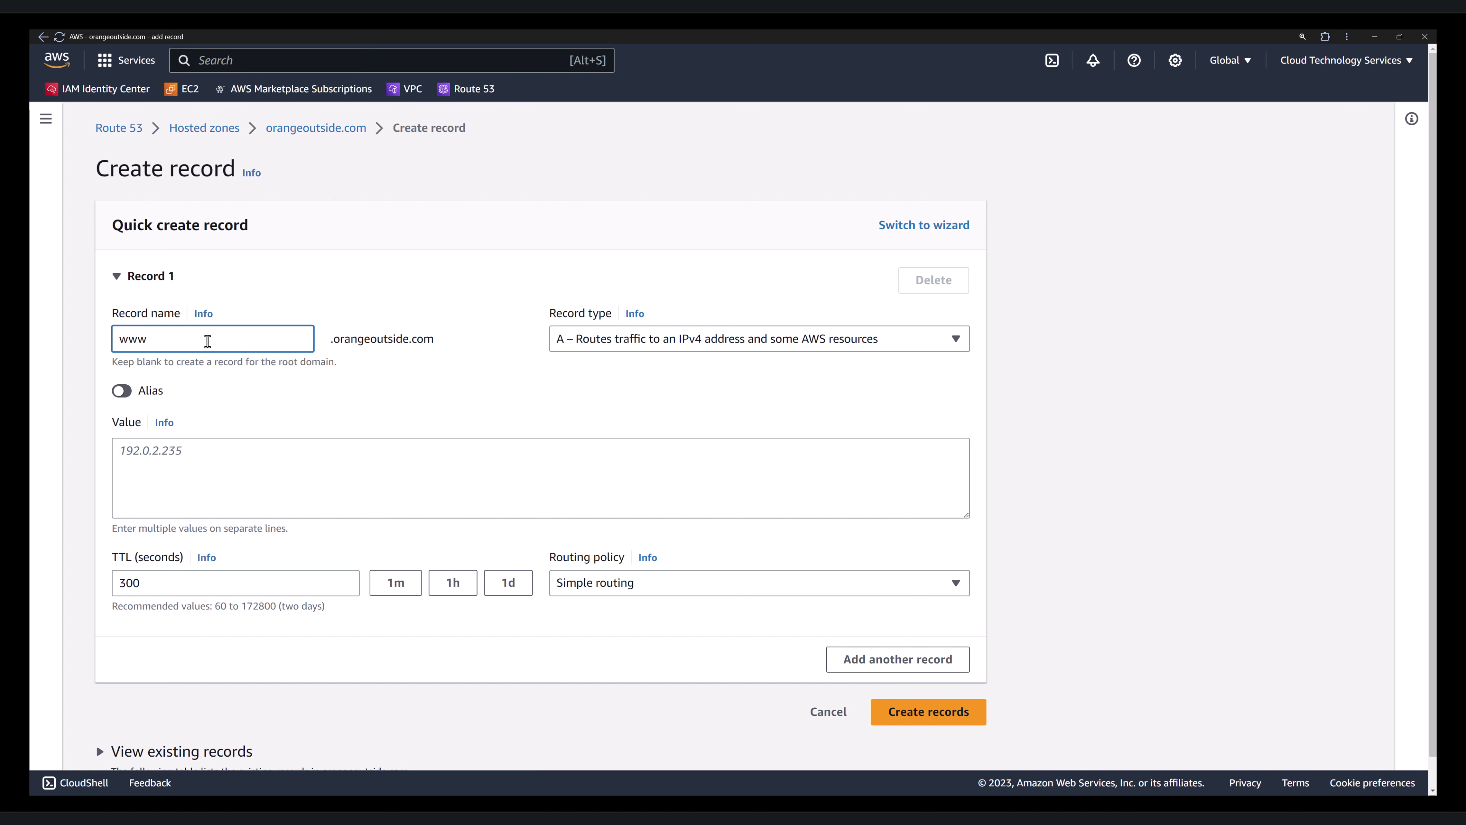
click(678, 347)
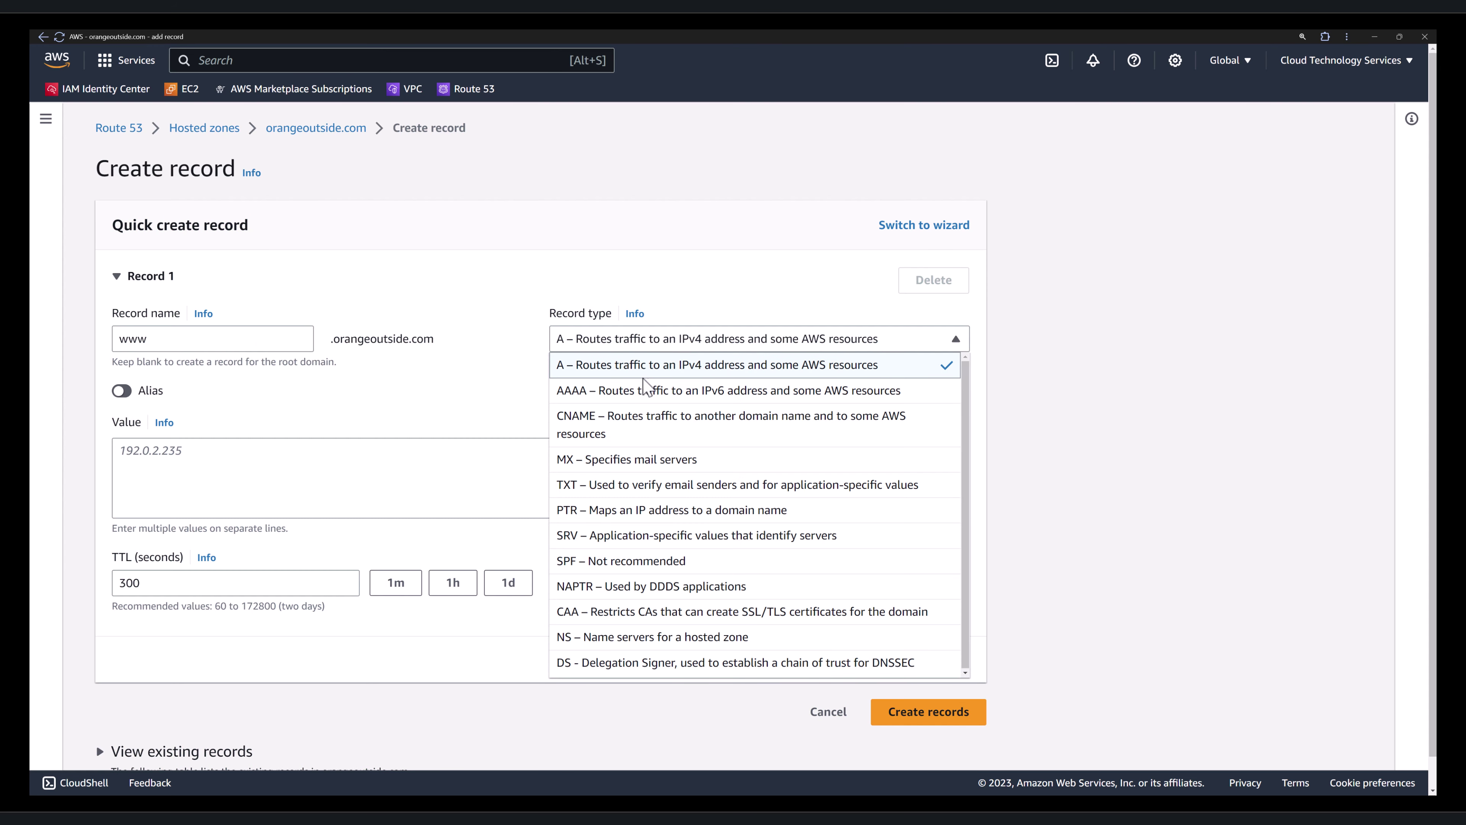
click(634, 420)
click(388, 462)
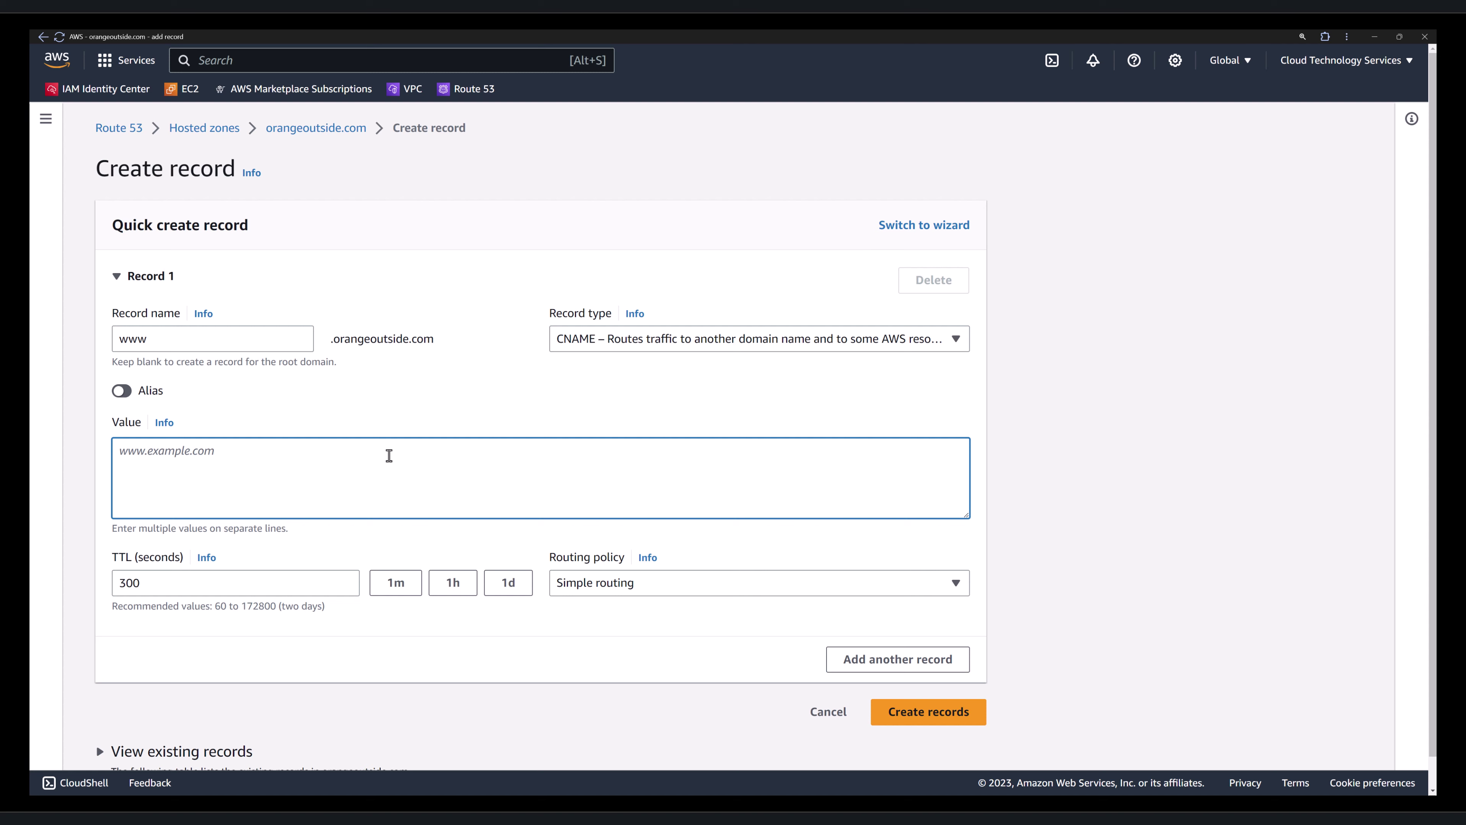
text(www.orangeoutside.com.)
key(ctrl+v)
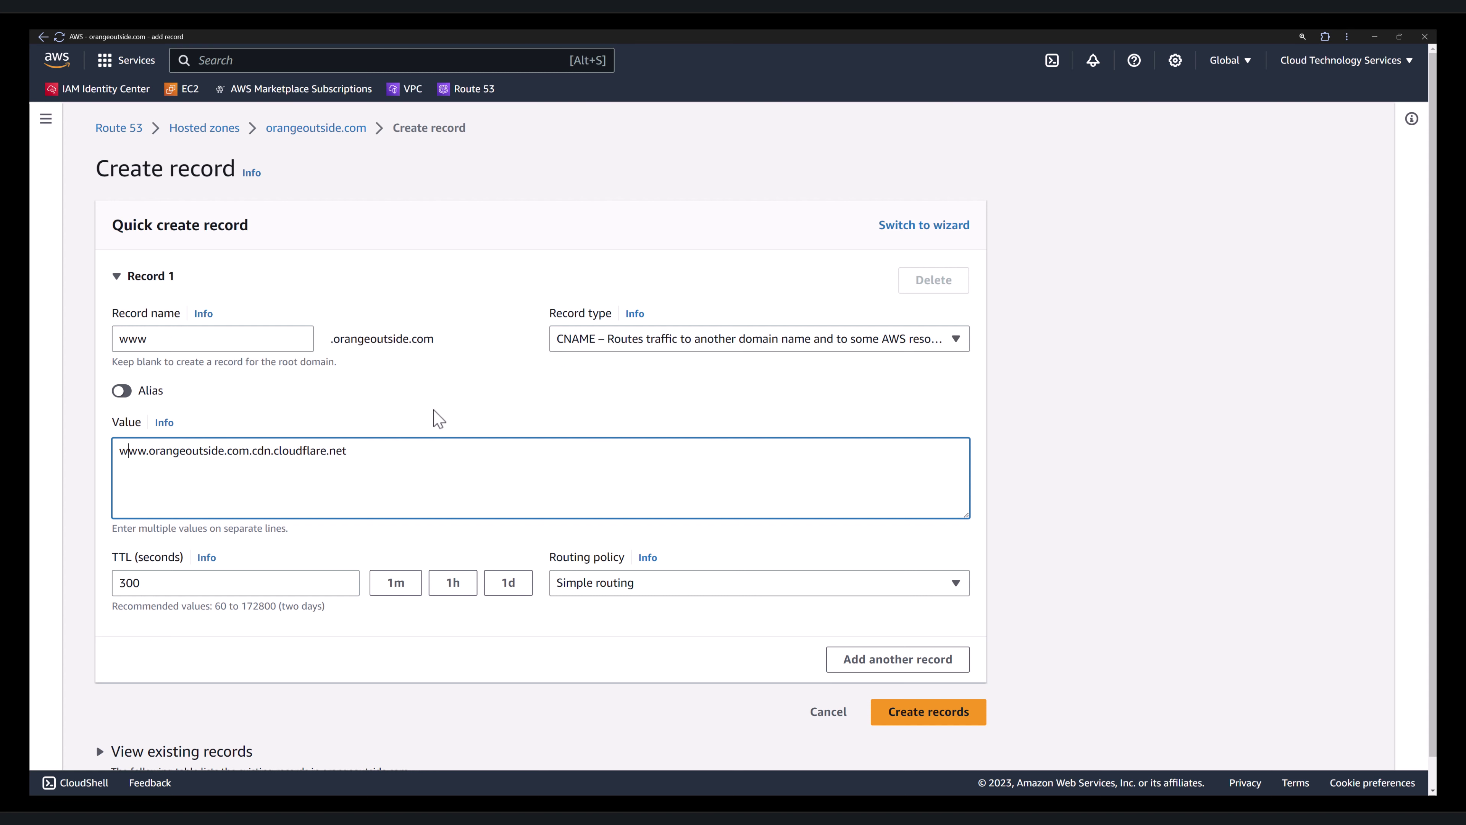
drag(119, 450, 363, 451)
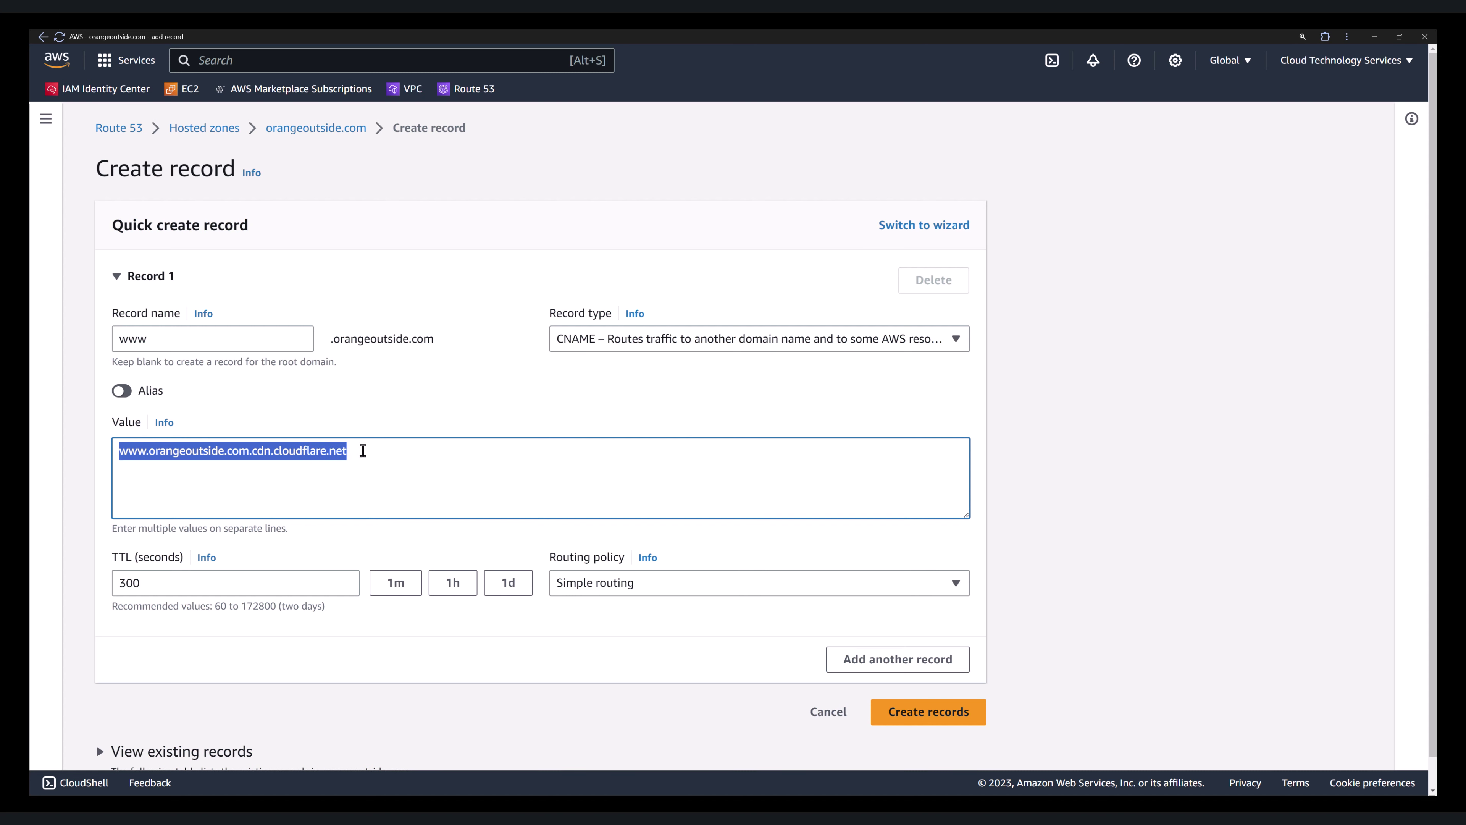
click(364, 450)
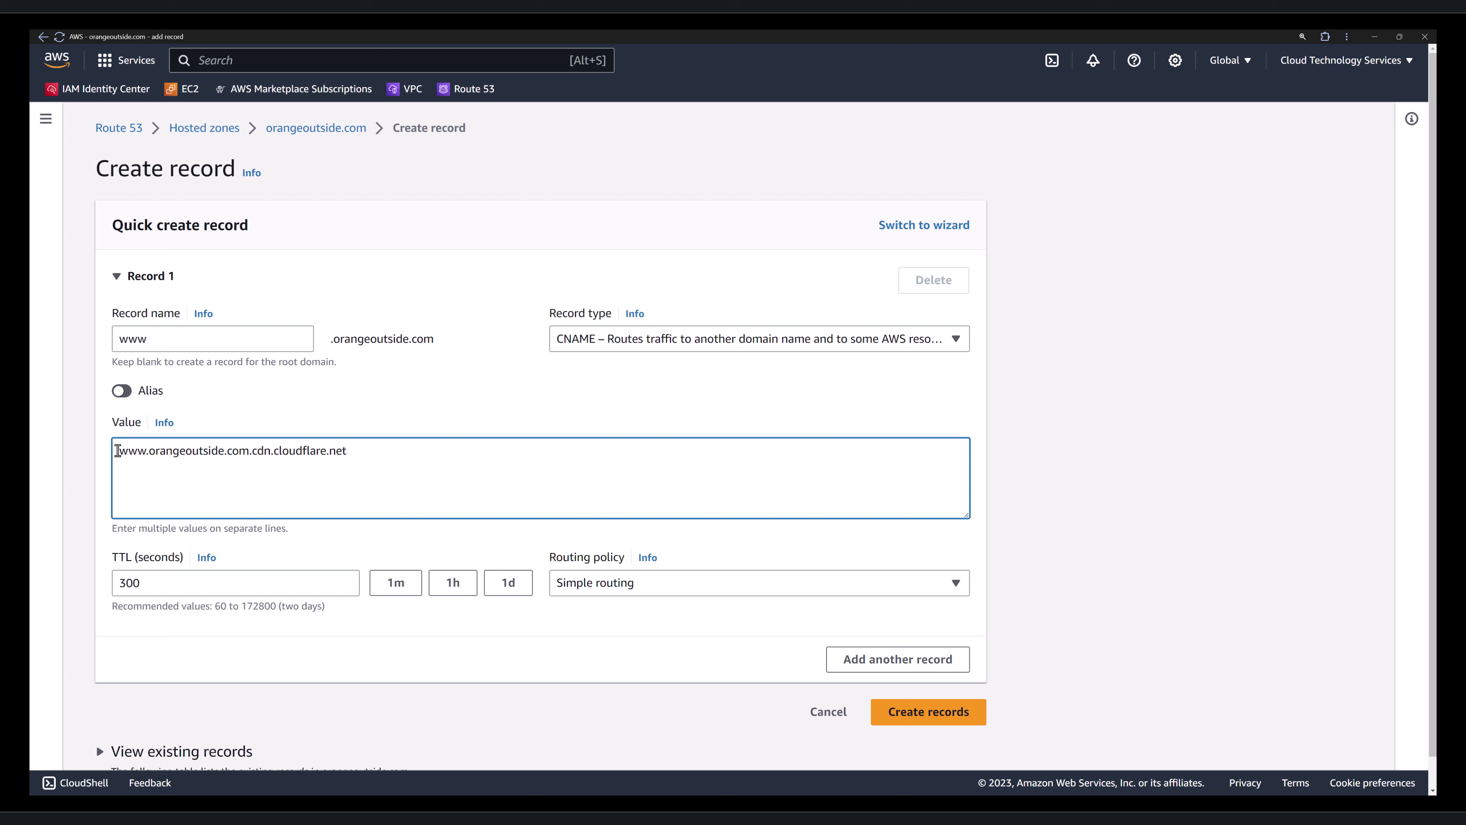
drag(117, 451, 372, 448)
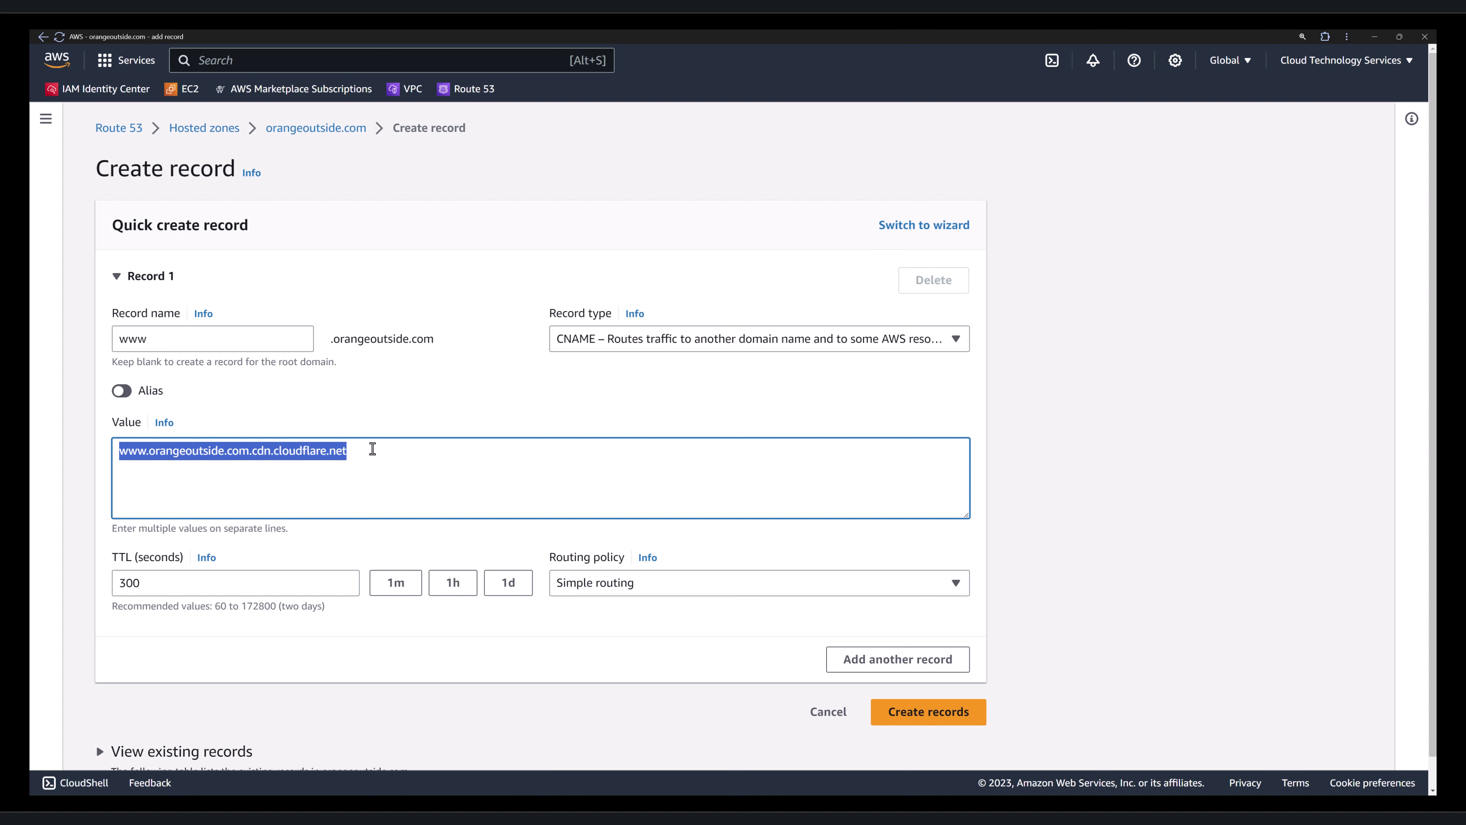
click(373, 449)
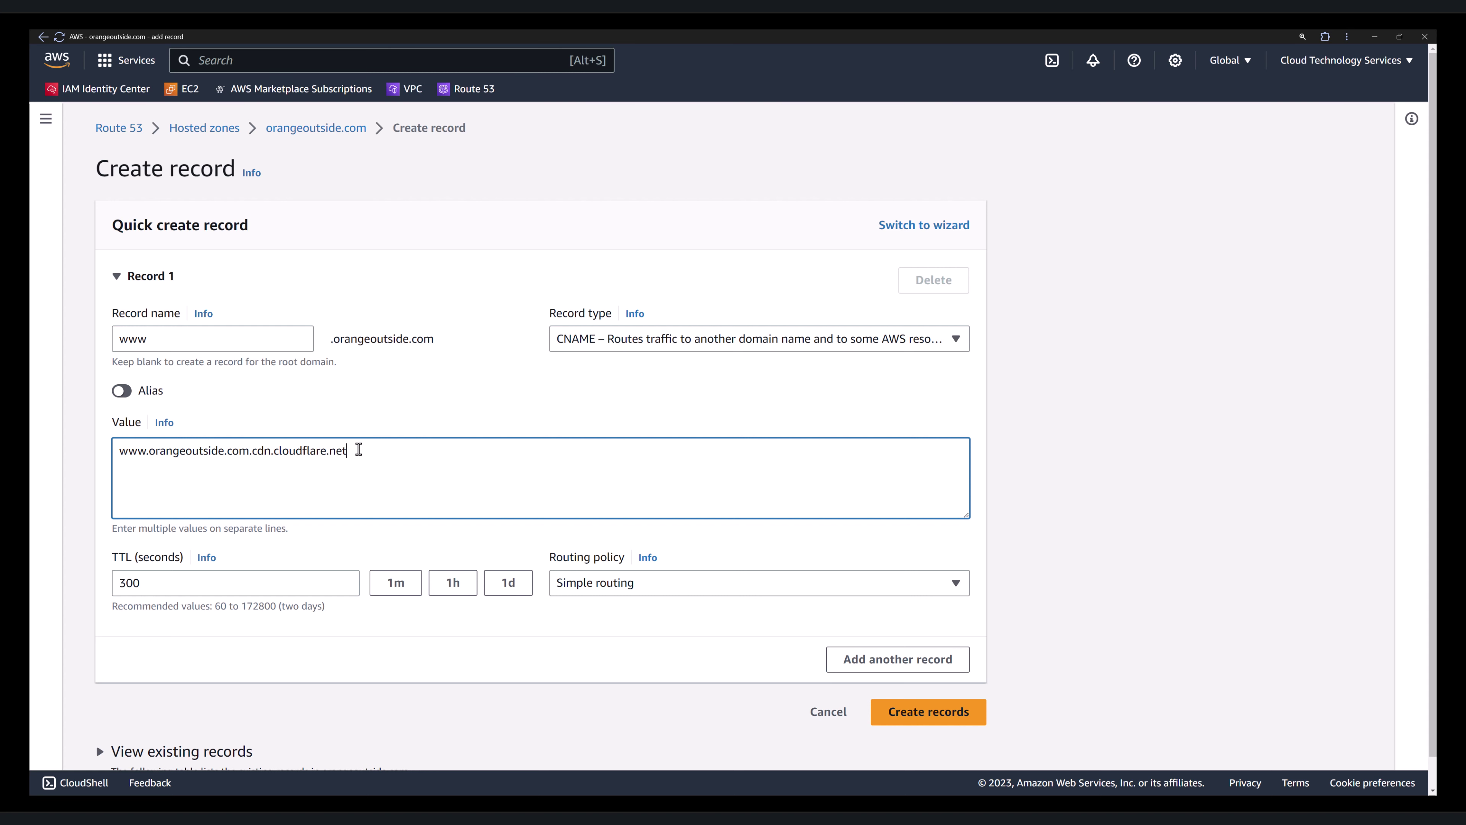
drag(349, 451, 254, 456)
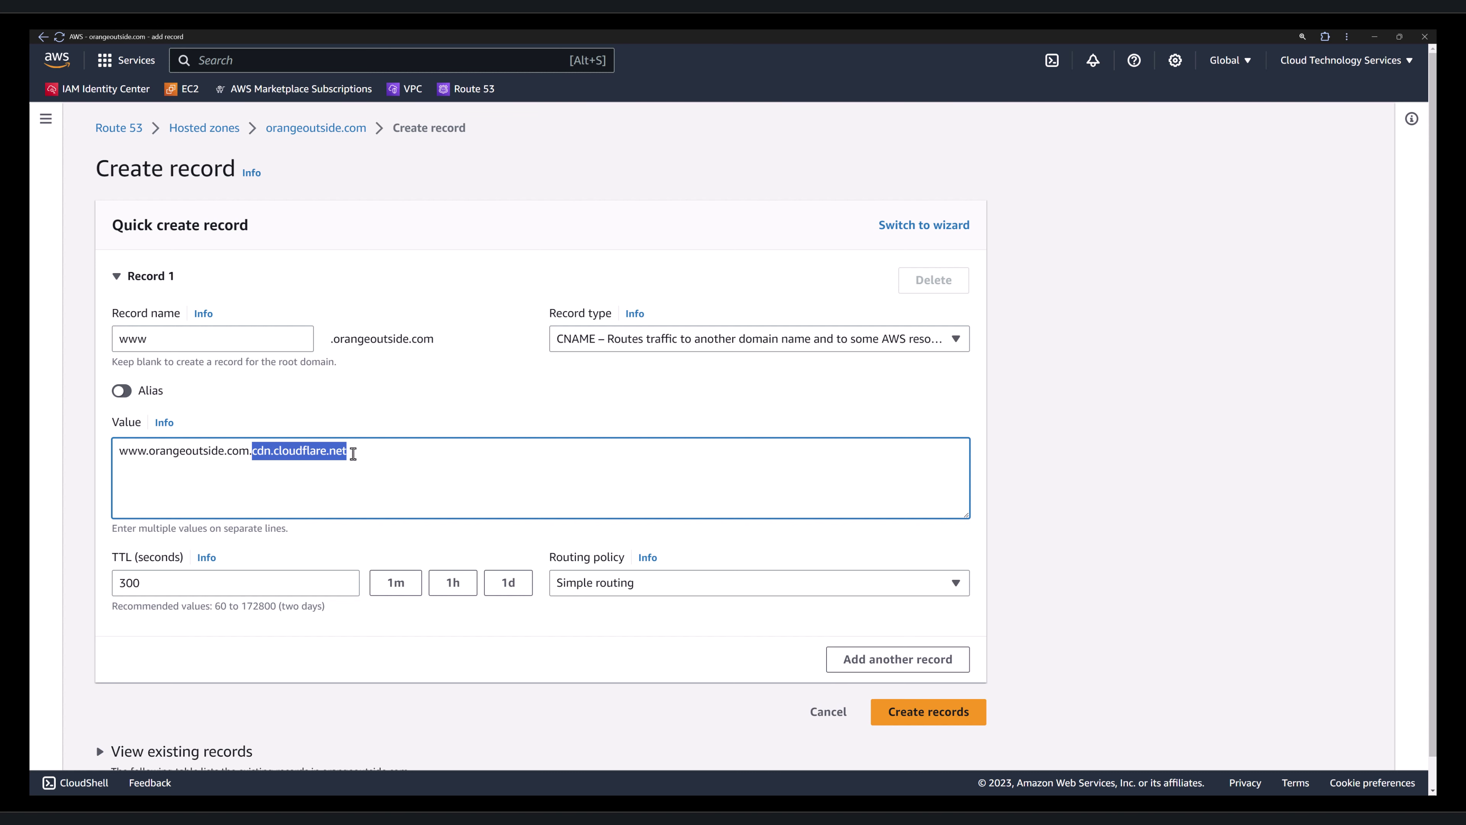
click(249, 453)
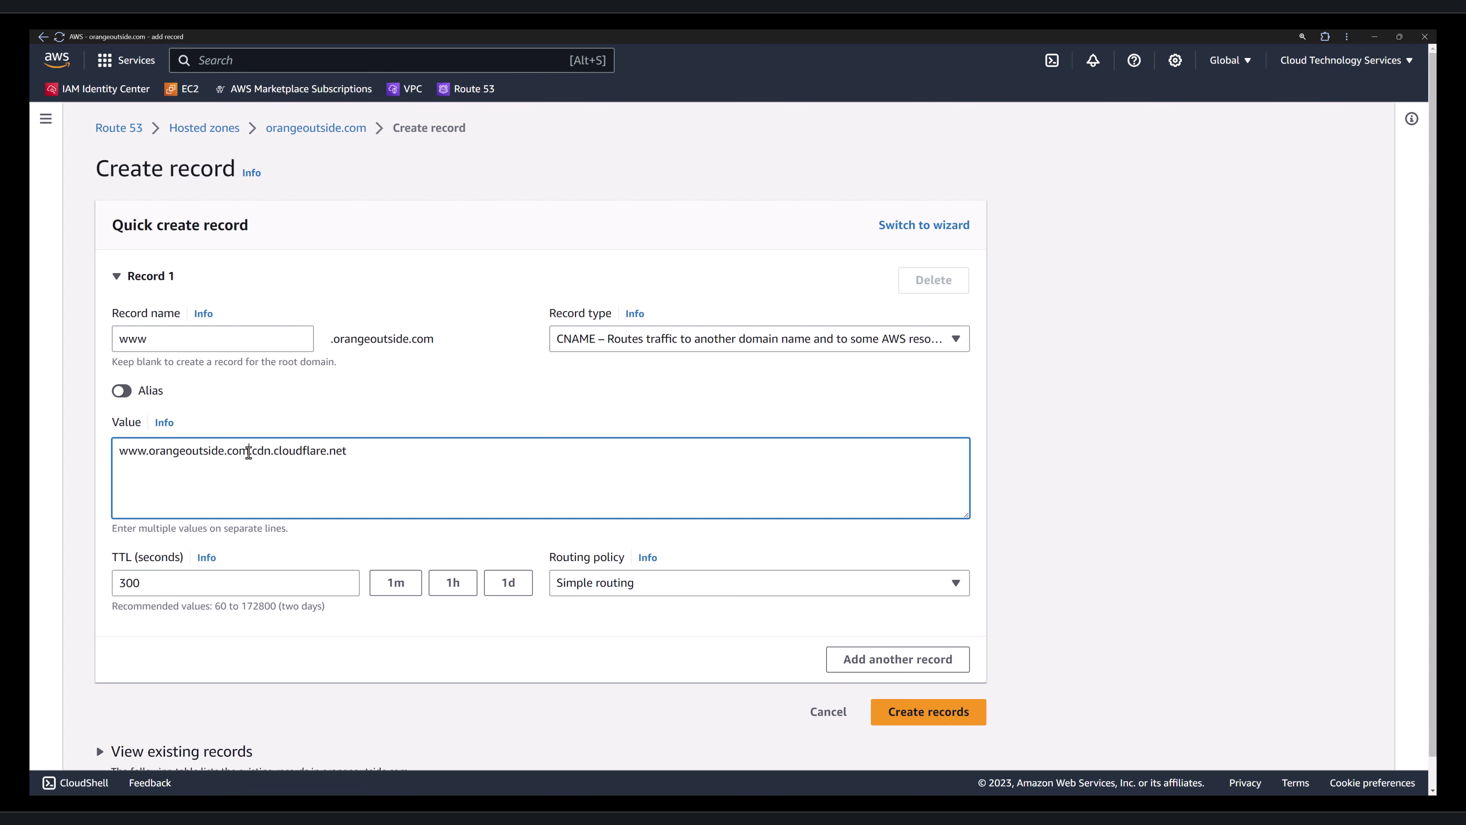
drag(249, 452, 126, 453)
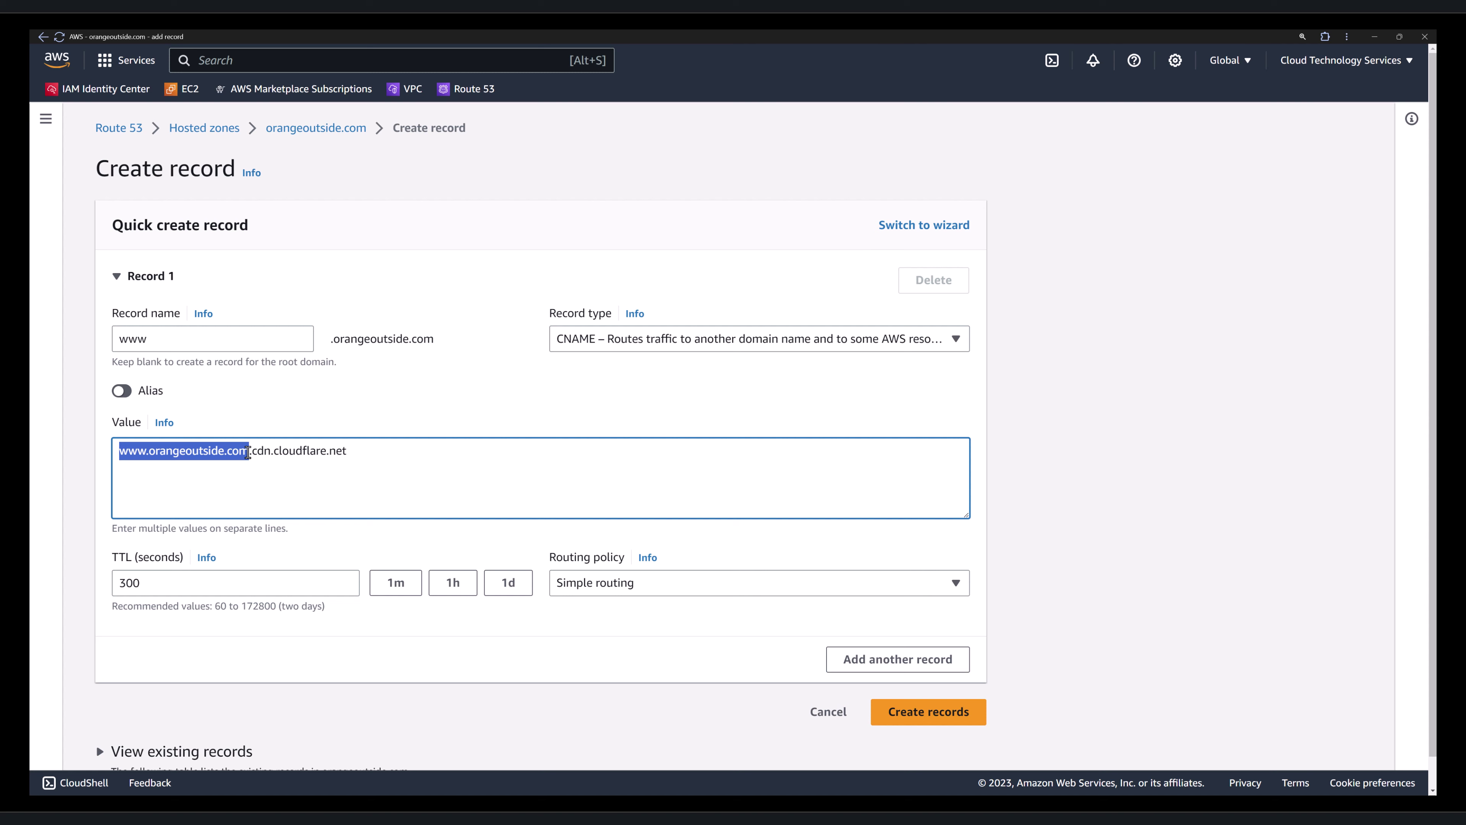
double_click(133, 454)
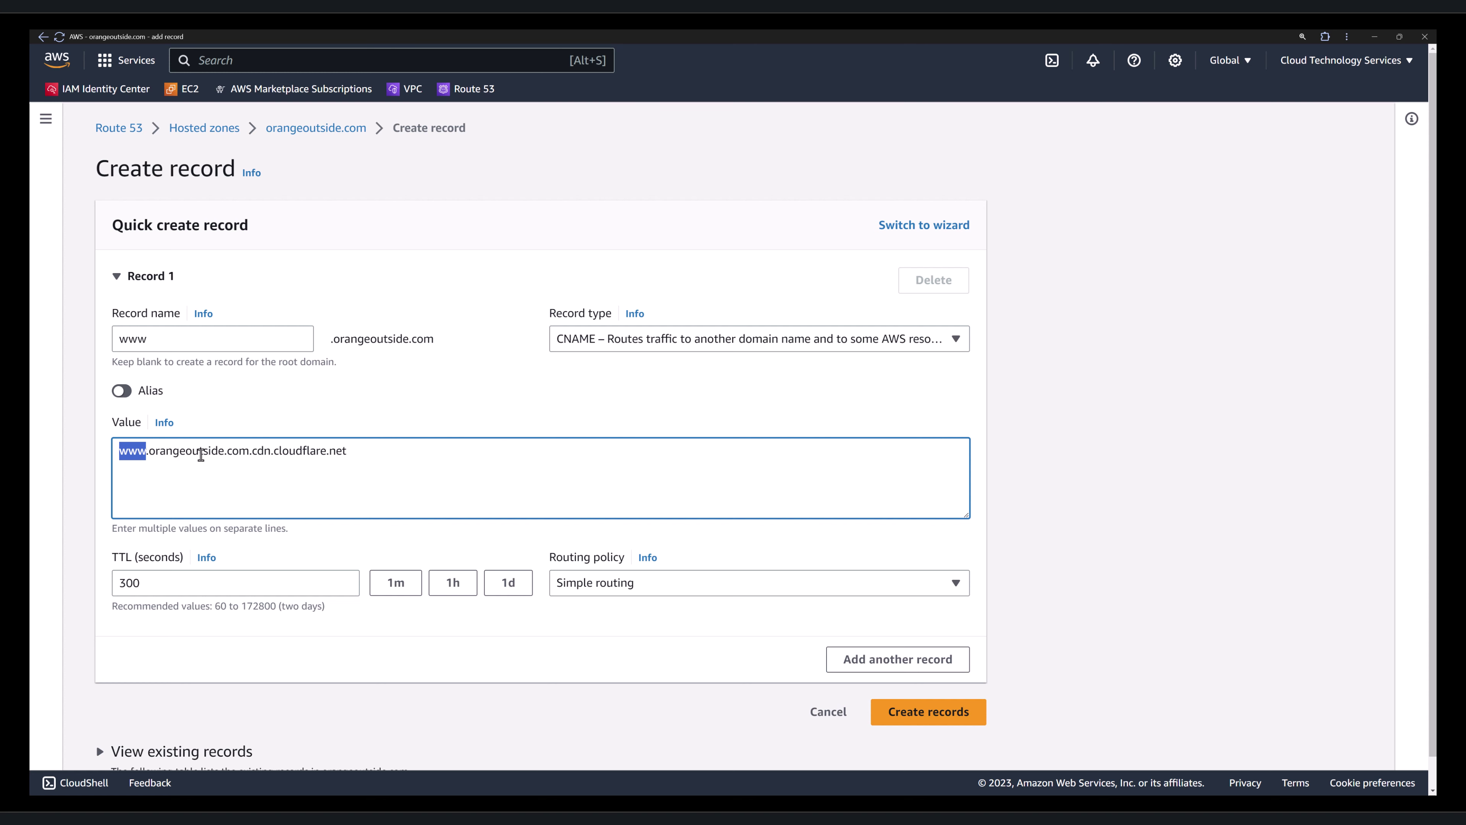
click(383, 451)
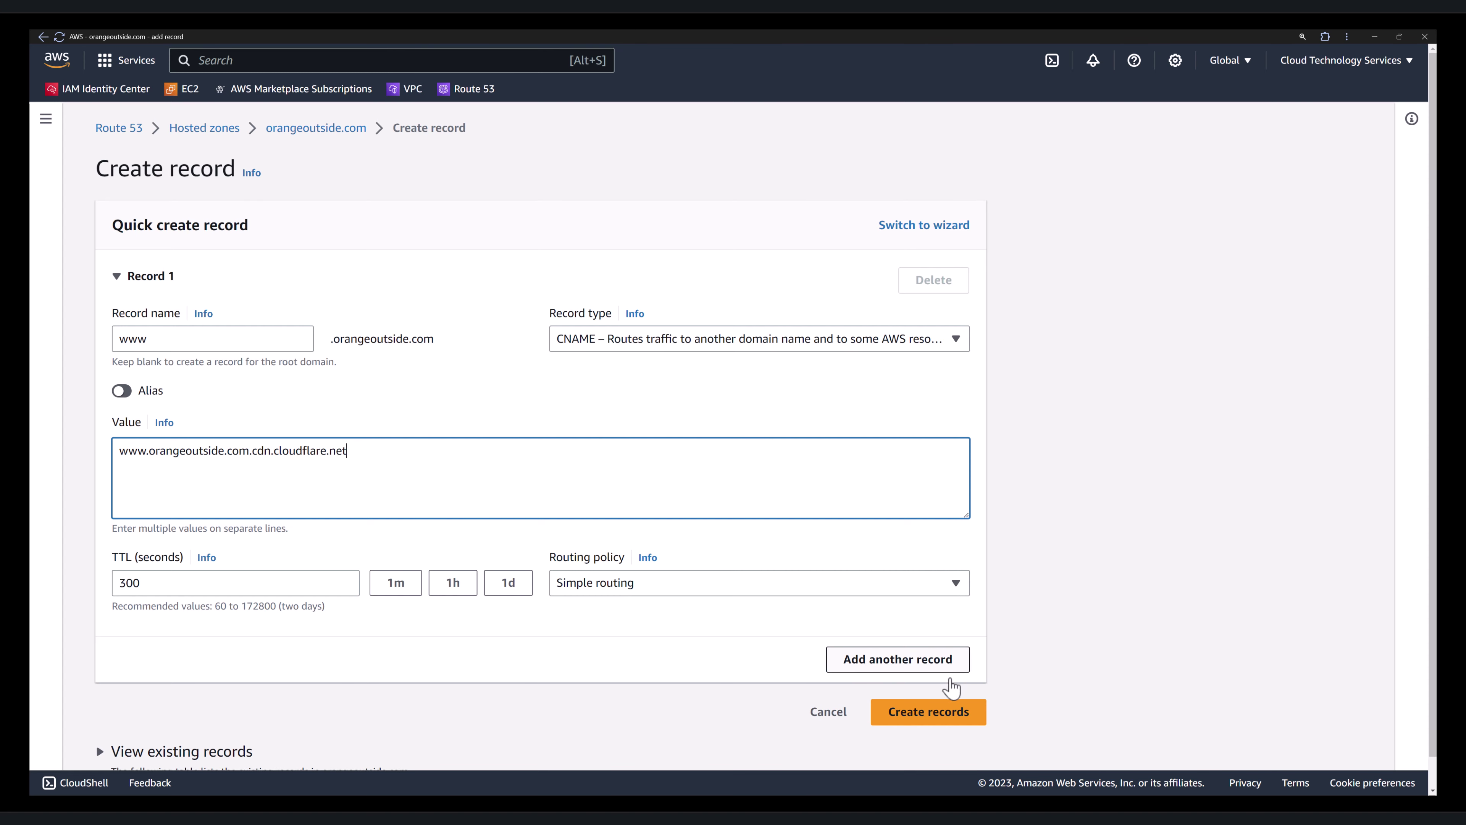
Create the www CNAME record in the orangeoutside.com hosted zone.
click(941, 715)
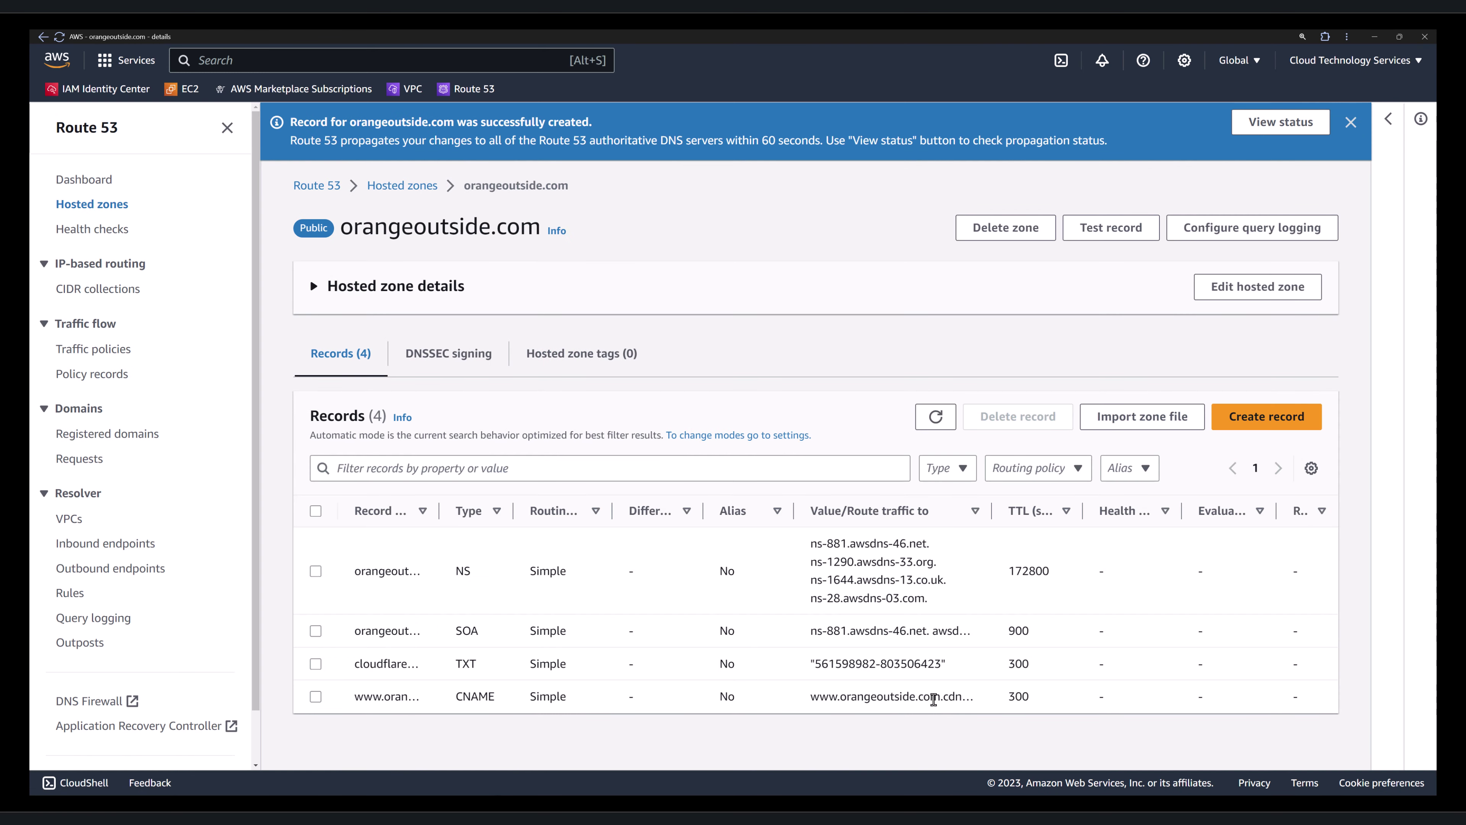
key(alt+Tab)
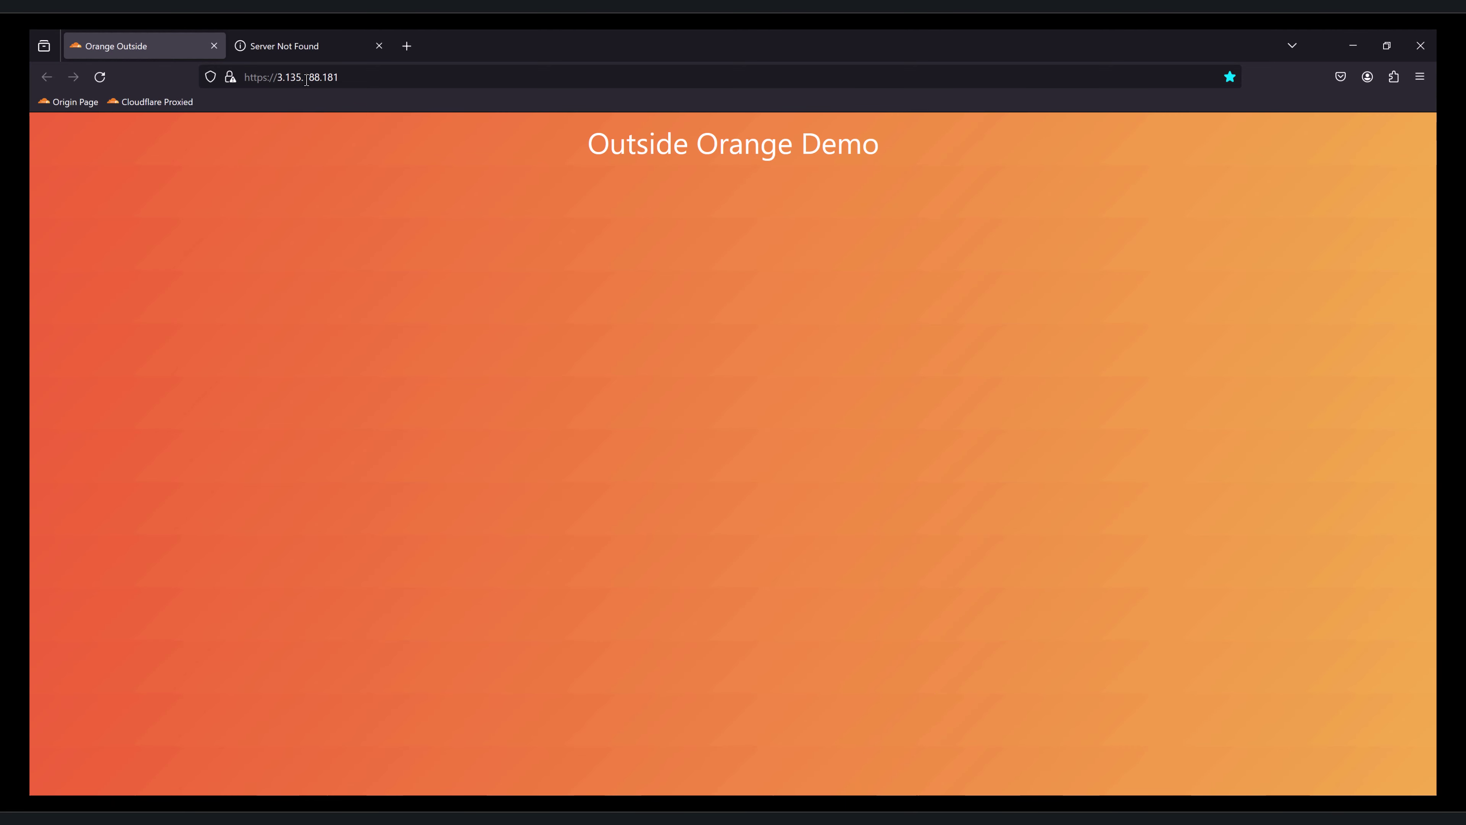
click(296, 55)
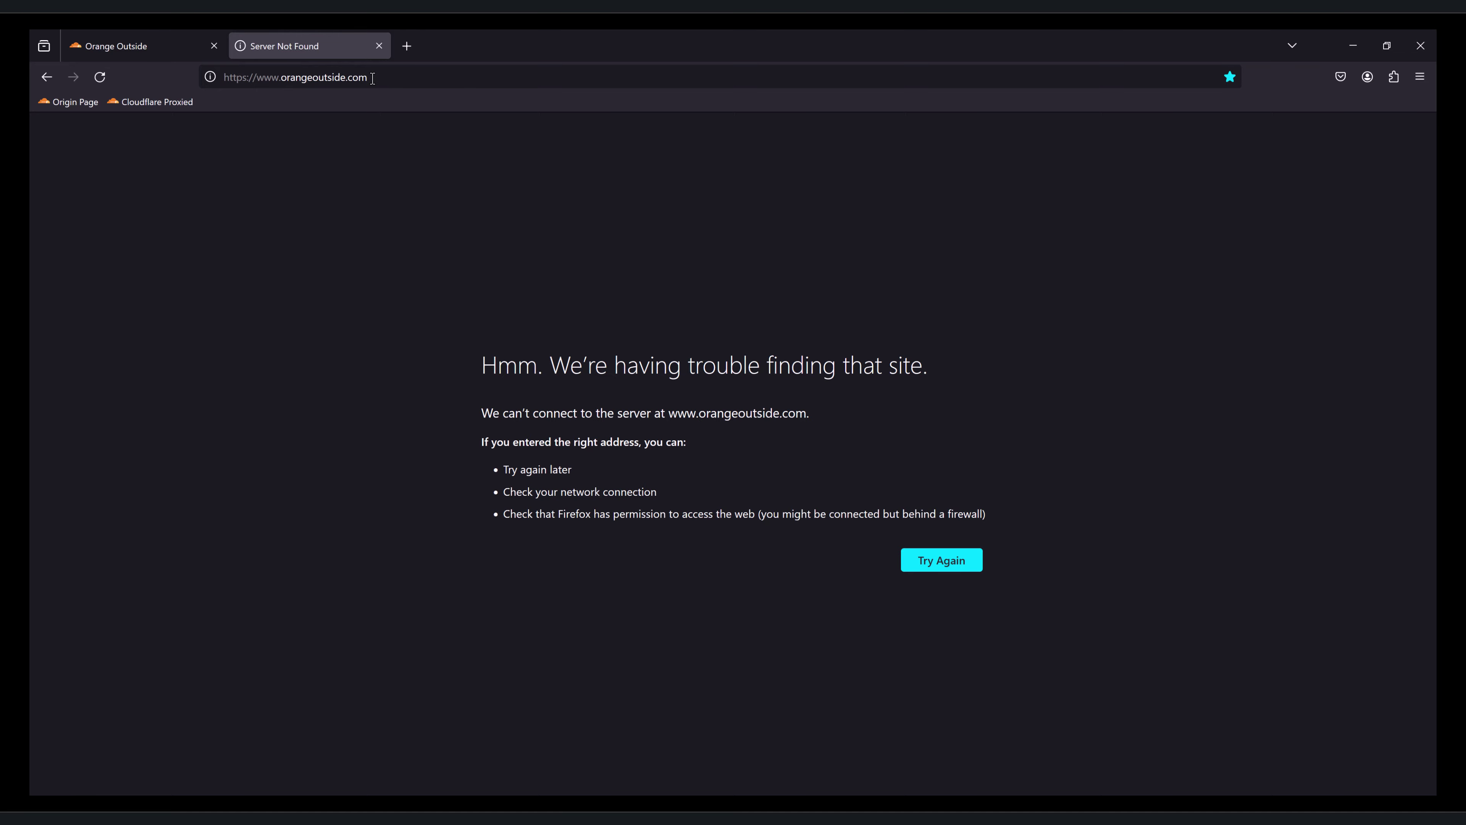
click(165, 103)
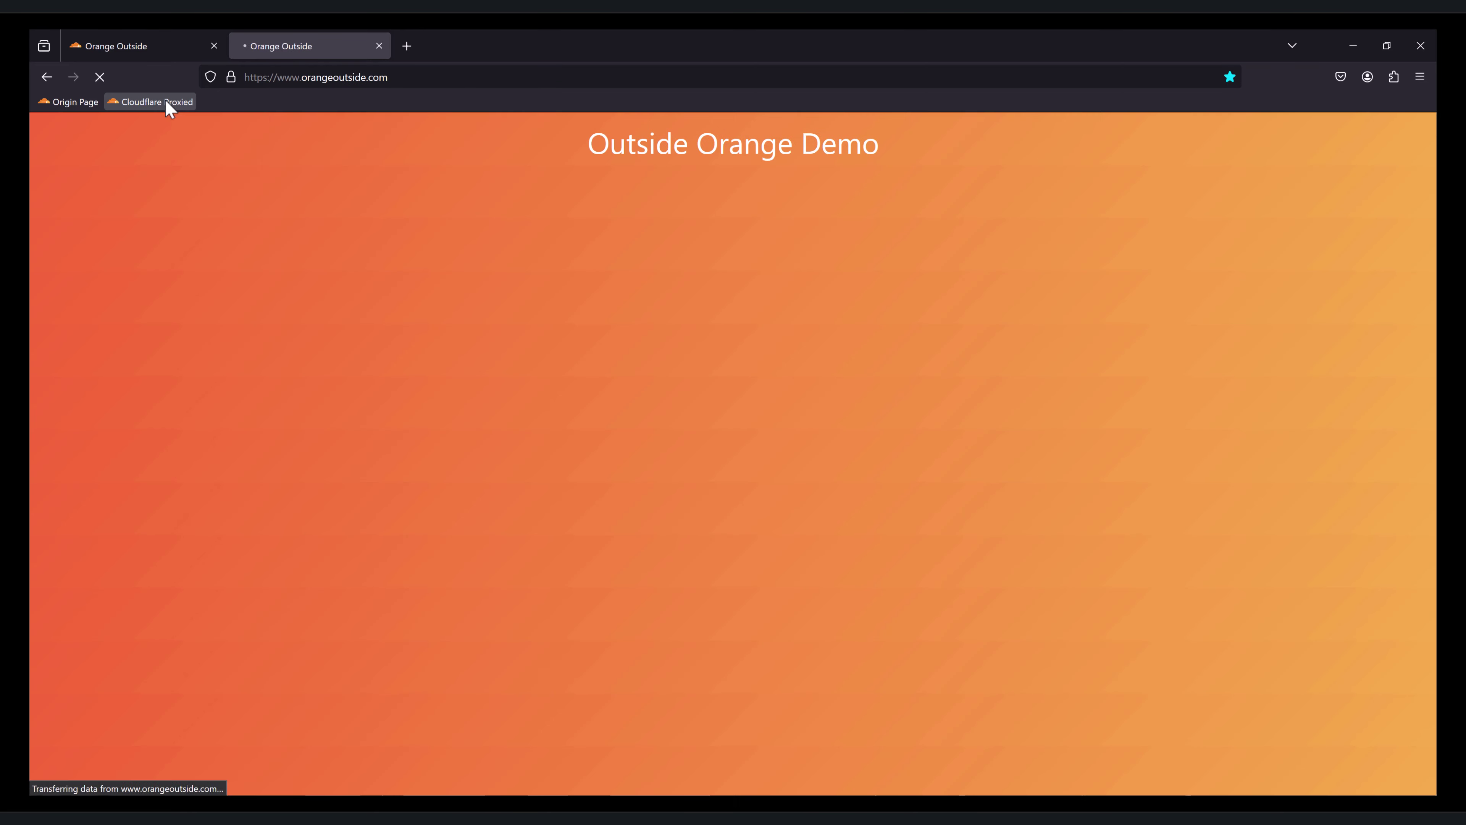